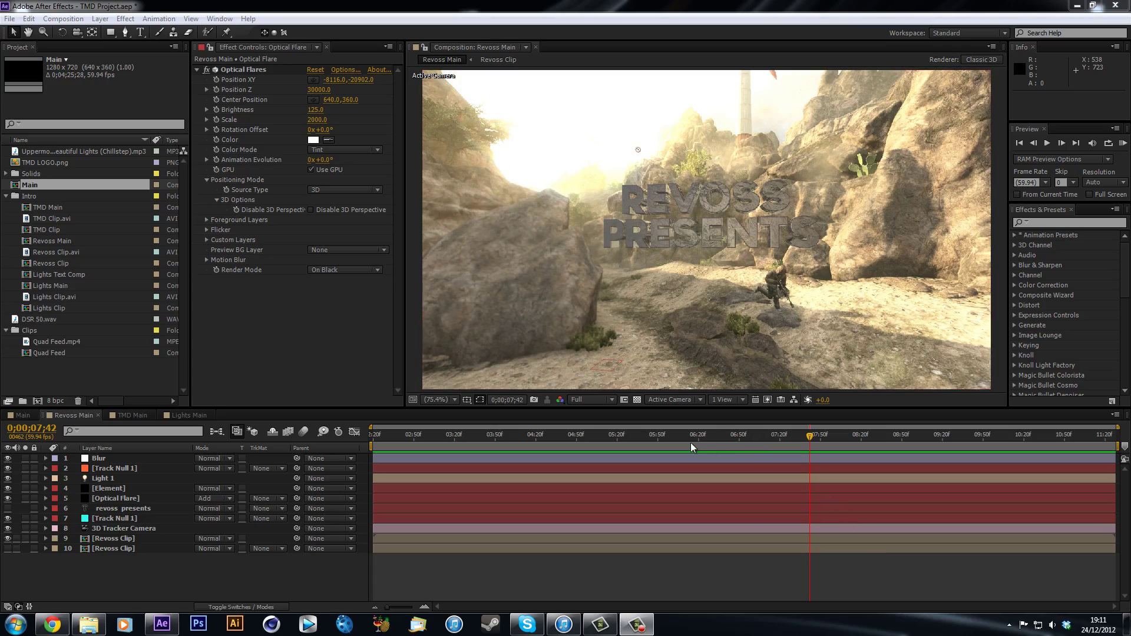
# Step: Scrub and play back the shot between about 3 and 10 seconds to review it
pyautogui.moveTo(584, 433); pyautogui.dragTo(621, 436)
pyautogui.press('space')
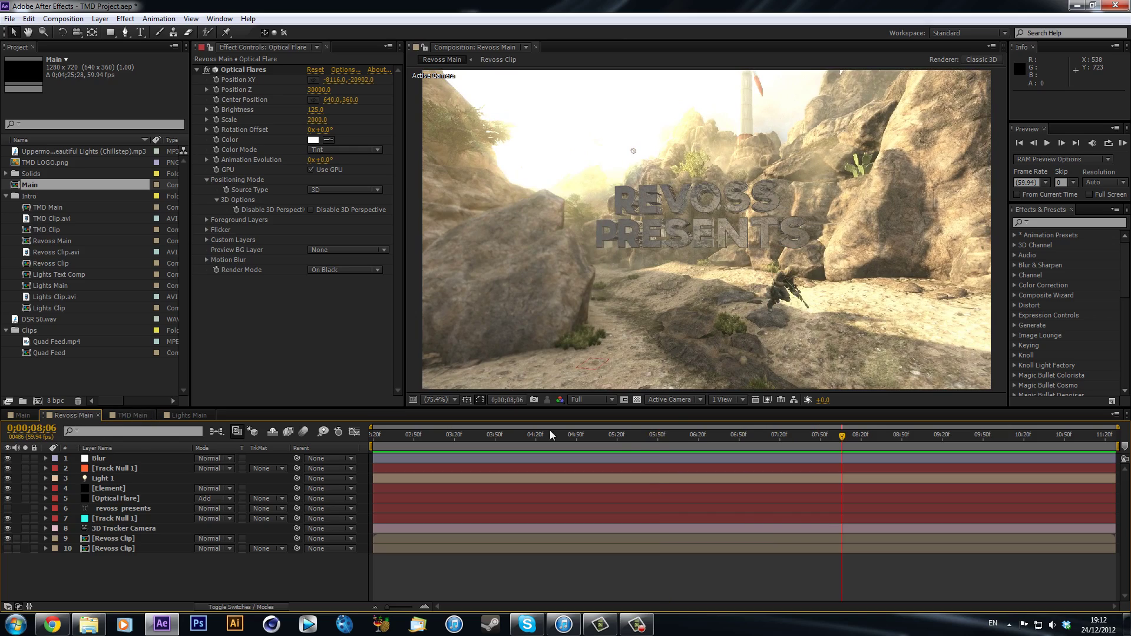
pyautogui.moveTo(612, 441); pyautogui.dragTo(436, 433)
pyautogui.press('space')
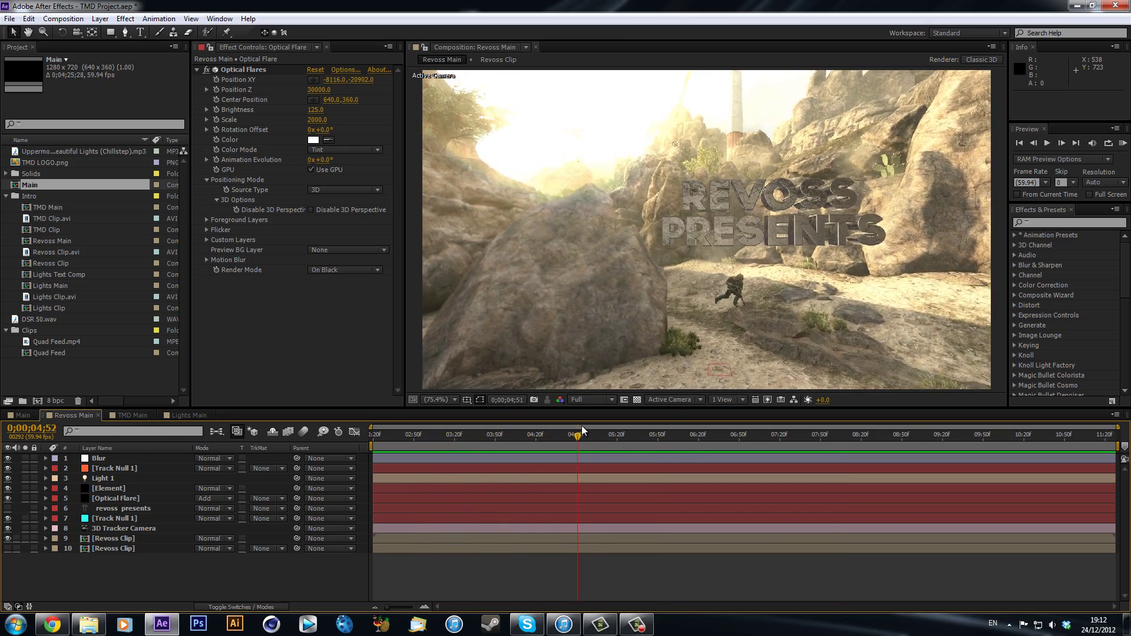
pyautogui.moveTo(613, 421); pyautogui.dragTo(559, 458)
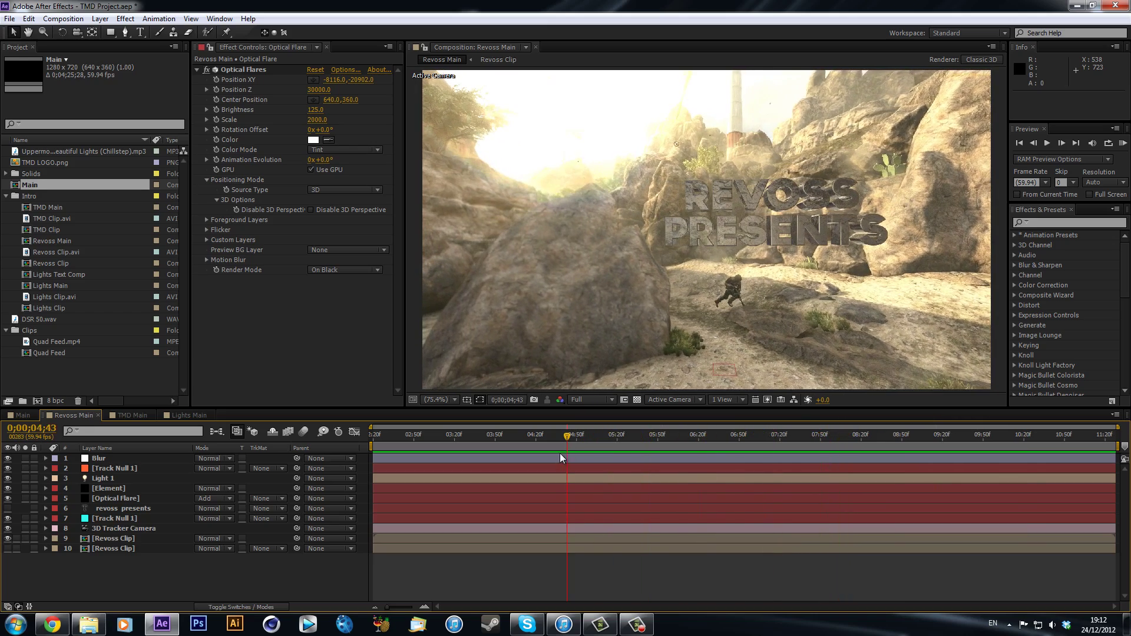
pyautogui.click(517, 437)
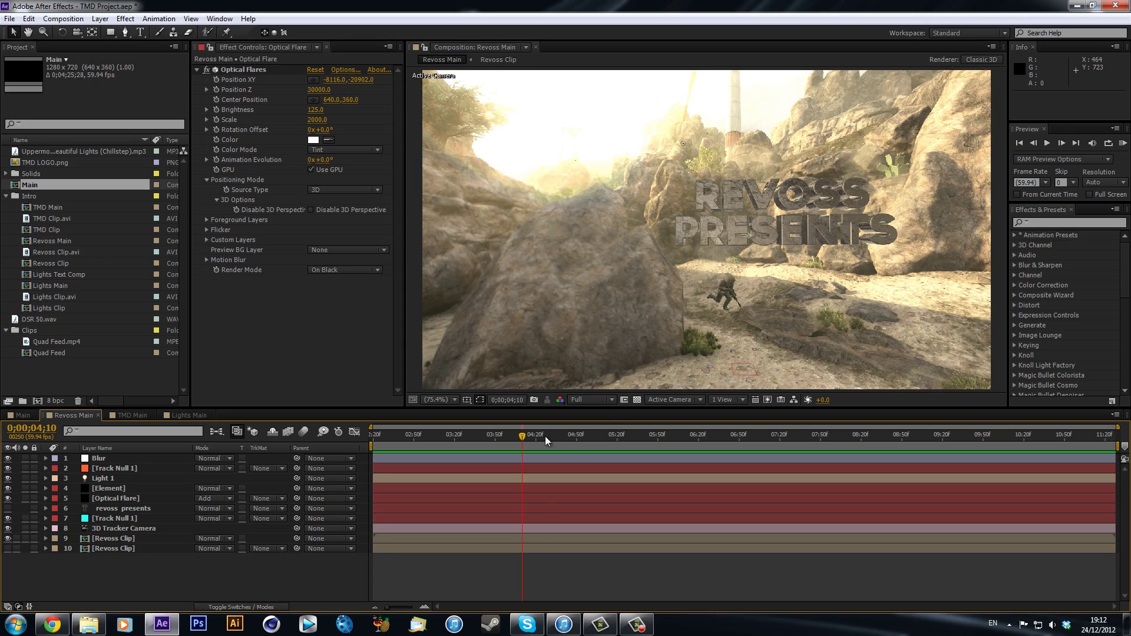
pyautogui.moveTo(545, 436); pyautogui.dragTo(701, 440)
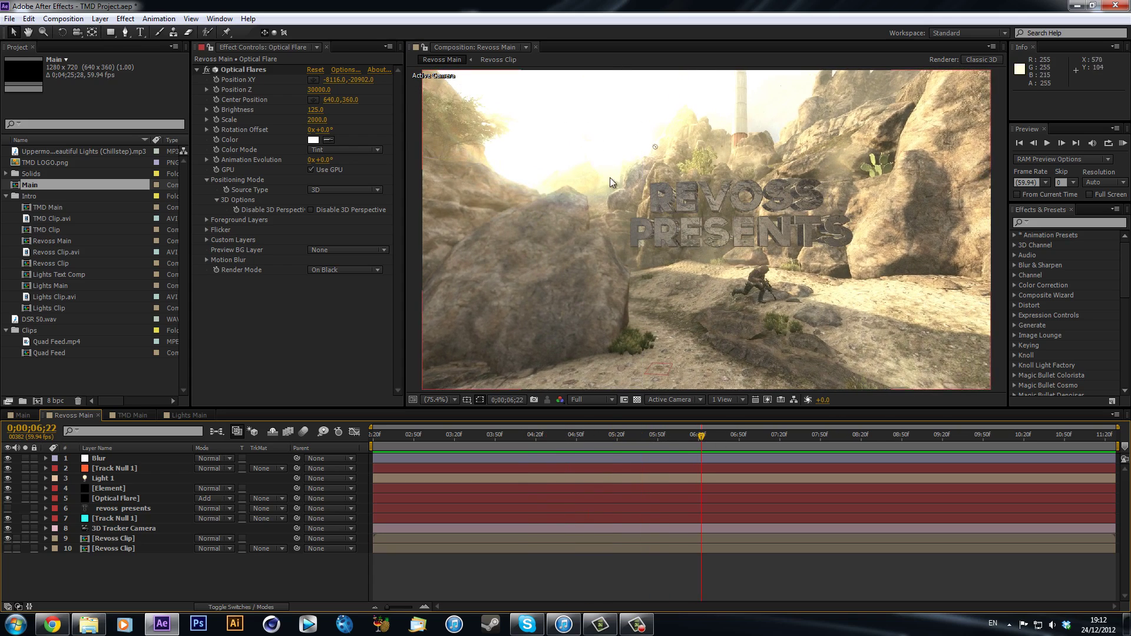
# Step: Hide and re-show the Optical Flare layer, then review the shot around 7–8.5 seconds
pyautogui.click(8, 498)
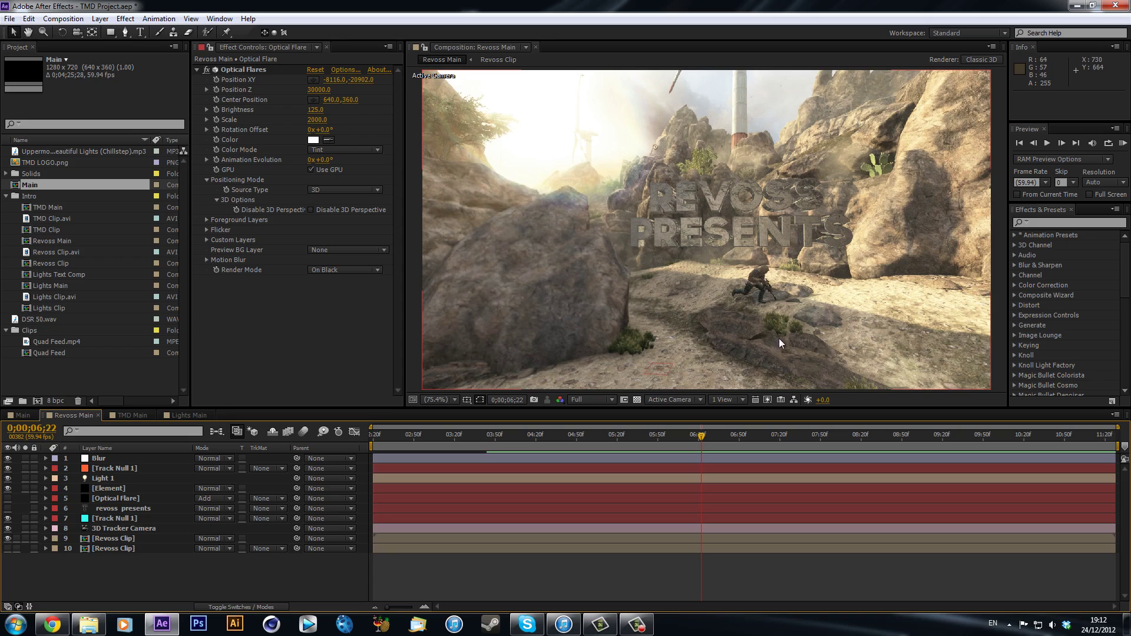
pyautogui.click(8, 498)
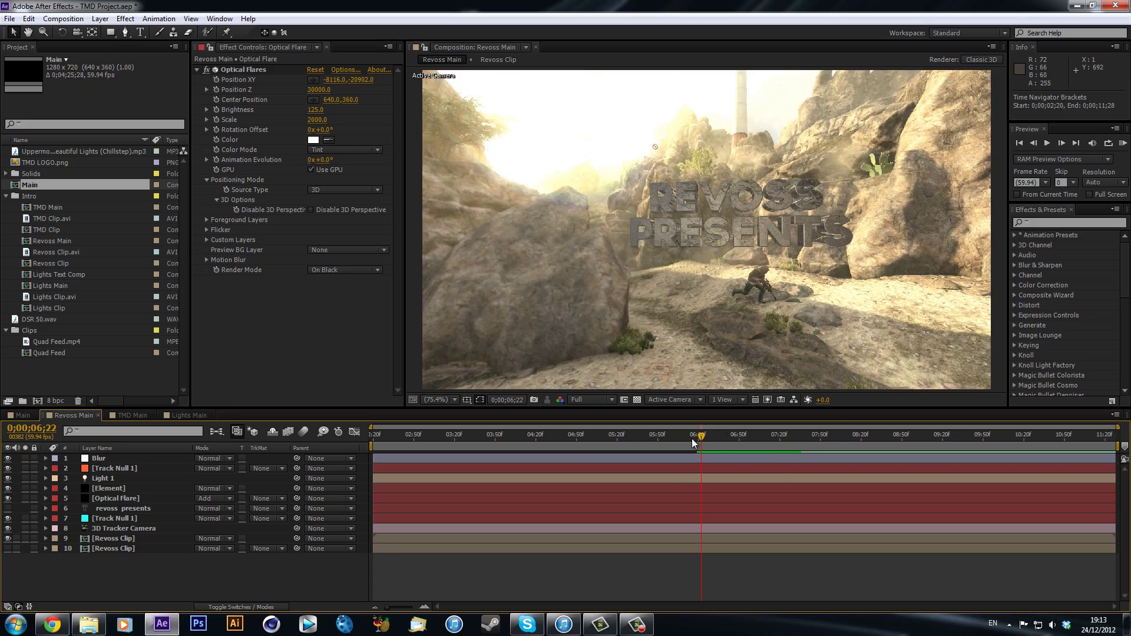
pyautogui.press('space')
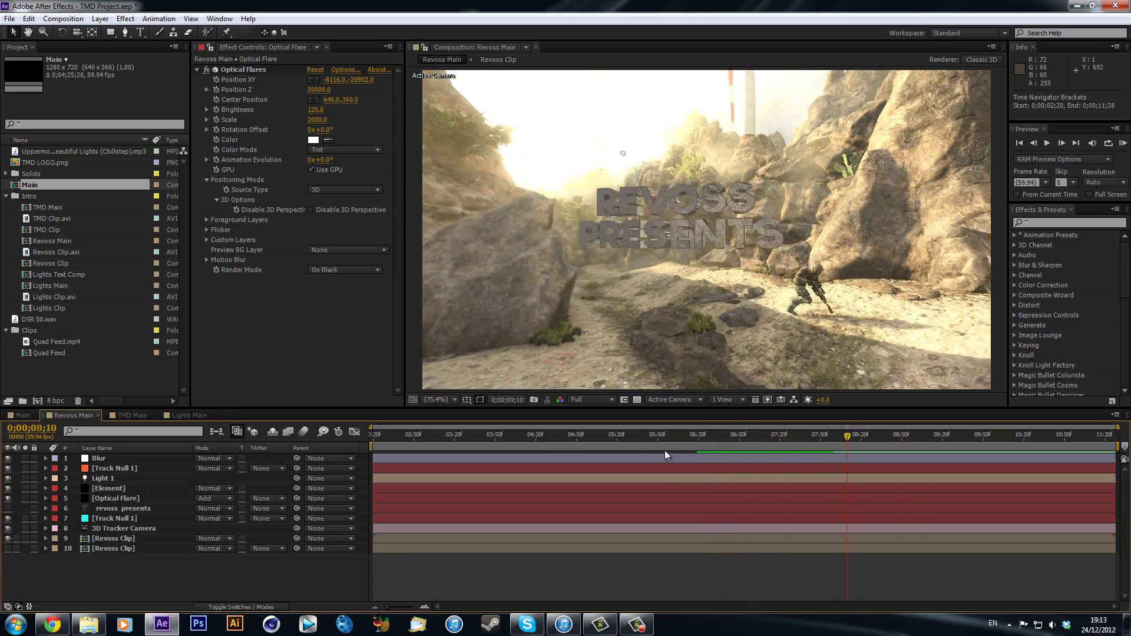
pyautogui.moveTo(474, 437); pyautogui.dragTo(648, 430)
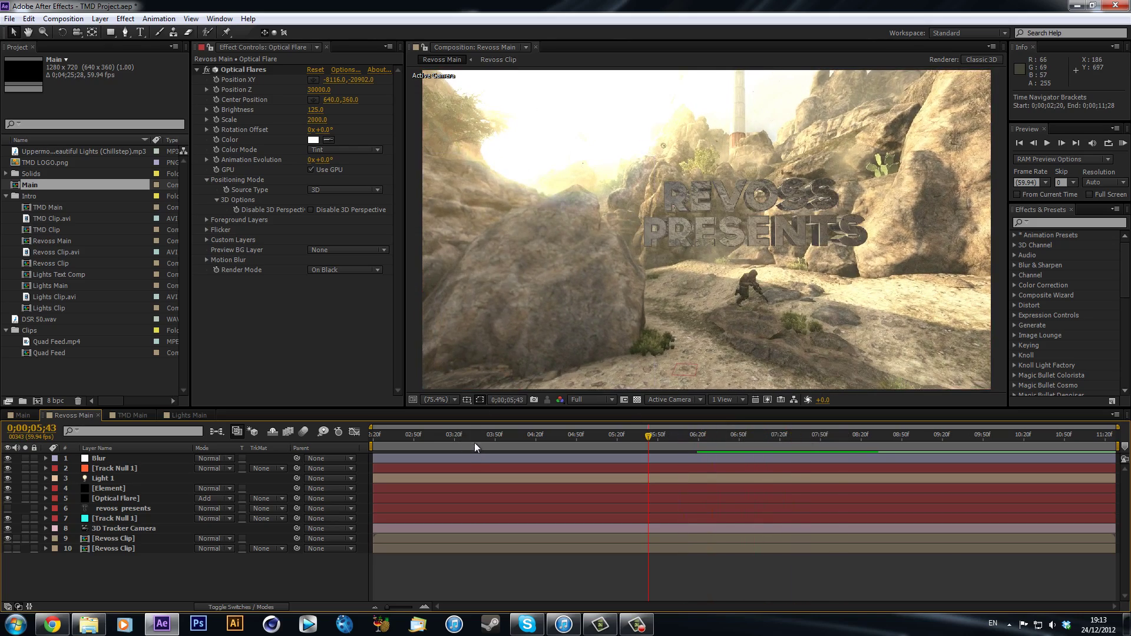
pyautogui.moveTo(475, 443); pyautogui.dragTo(871, 428)
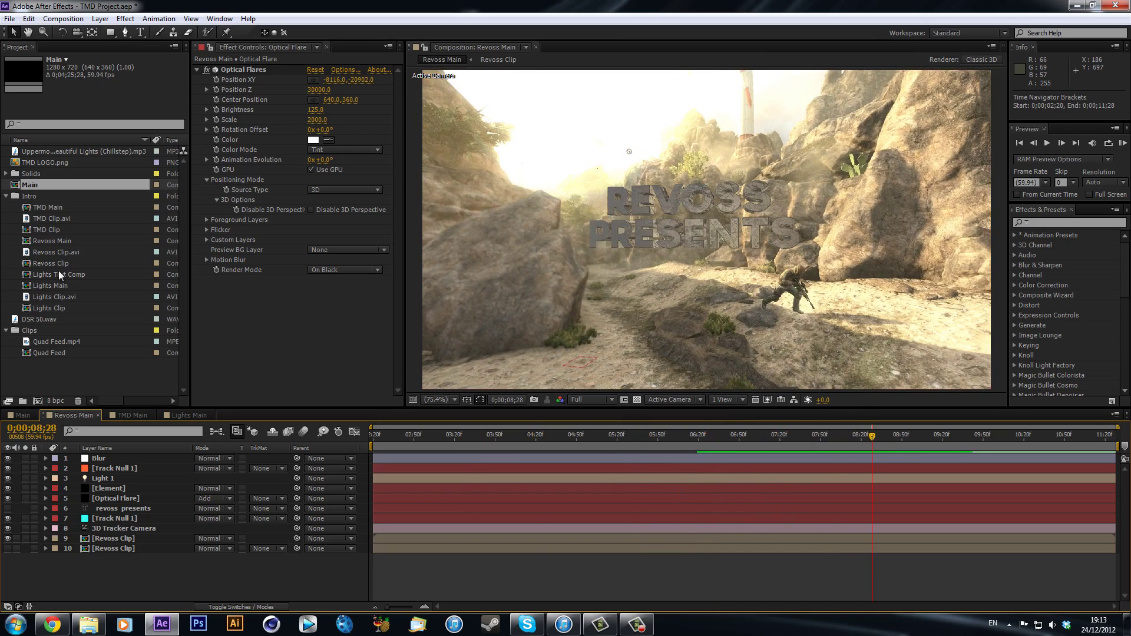
# Step: Make a new composition from the Revoss Clip footage and check its layer options at about 7 seconds
pyautogui.click(70, 384)
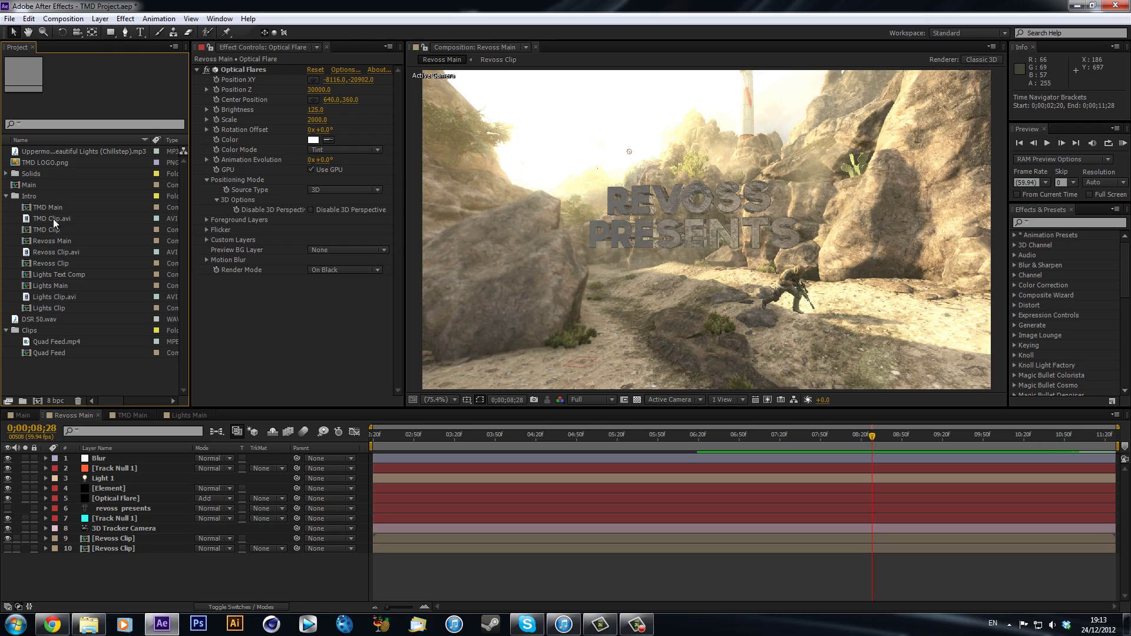
pyautogui.click(52, 260)
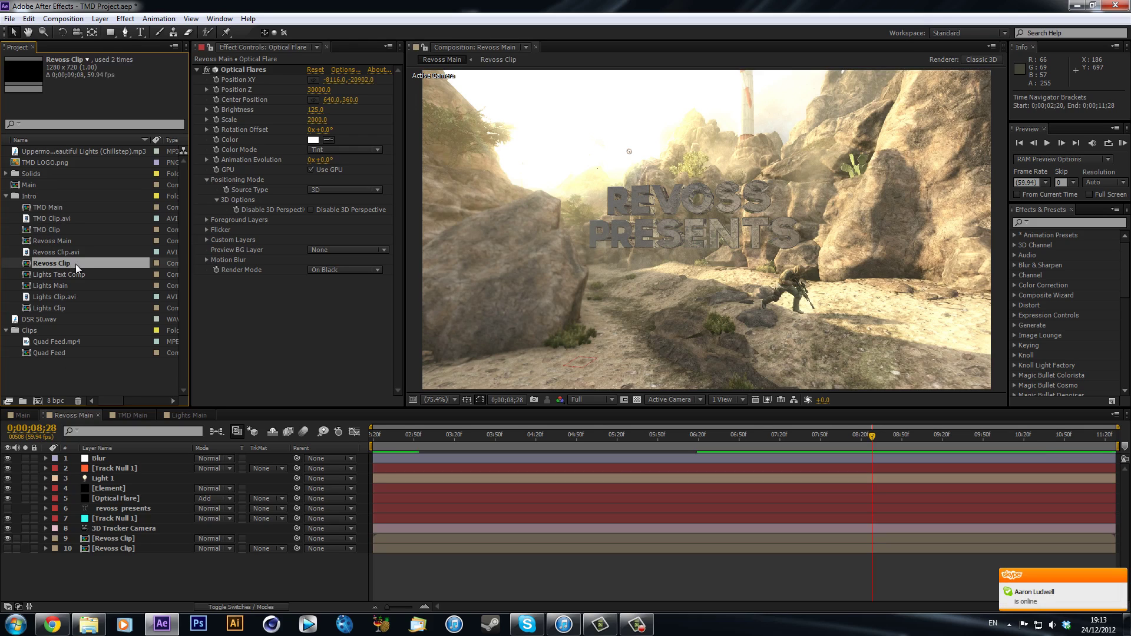
pyautogui.click(35, 401)
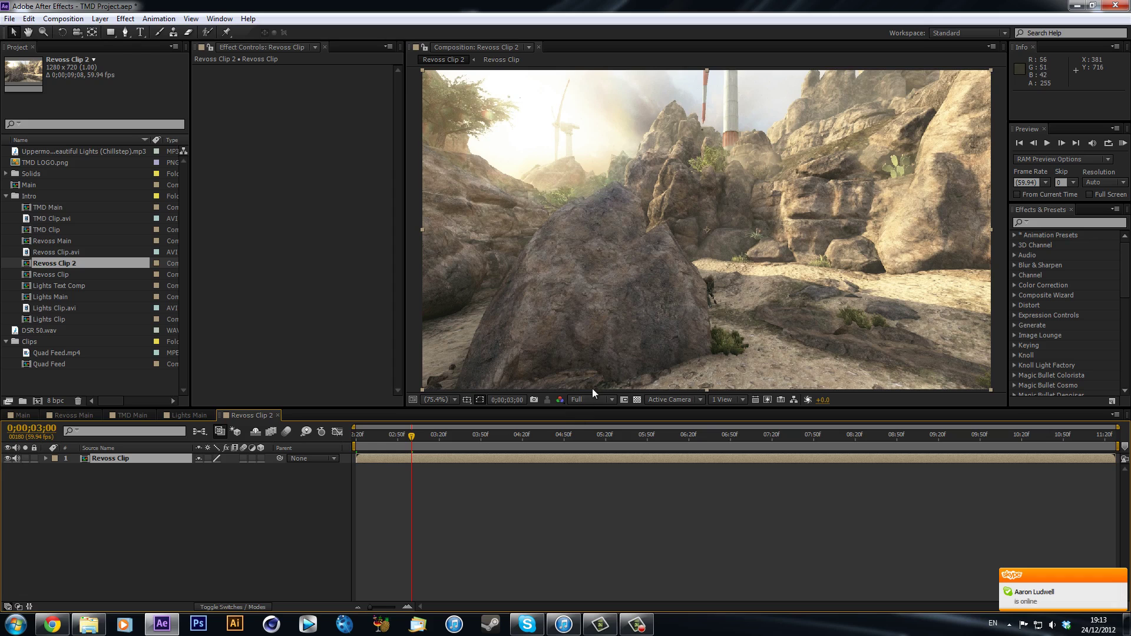
pyautogui.moveTo(596, 437); pyautogui.dragTo(738, 442)
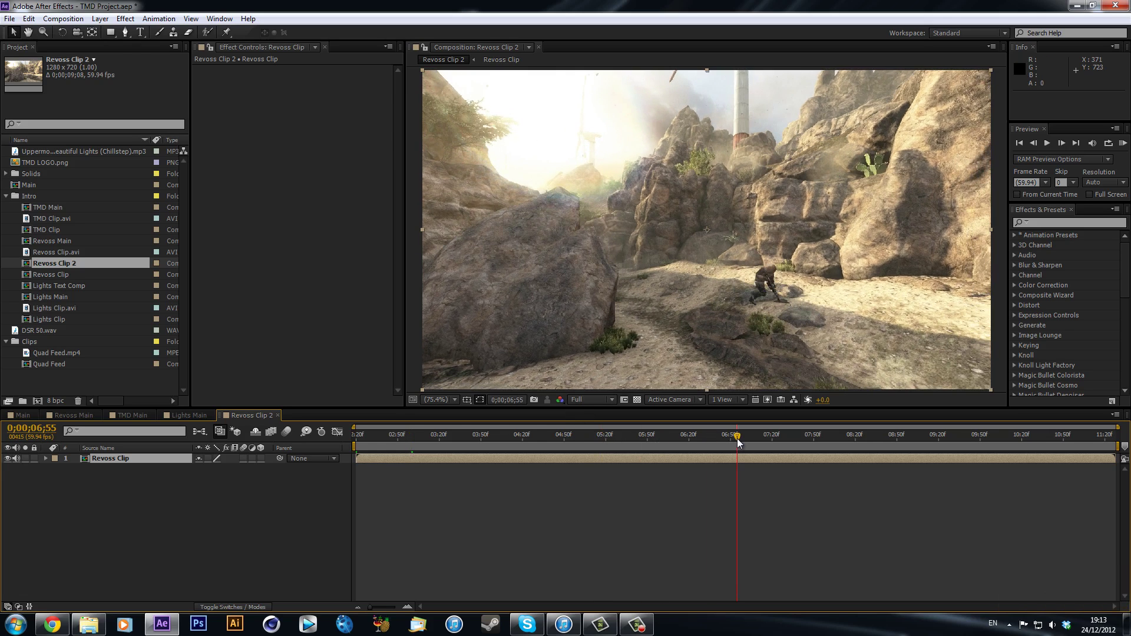
pyautogui.rightClick(518, 456)
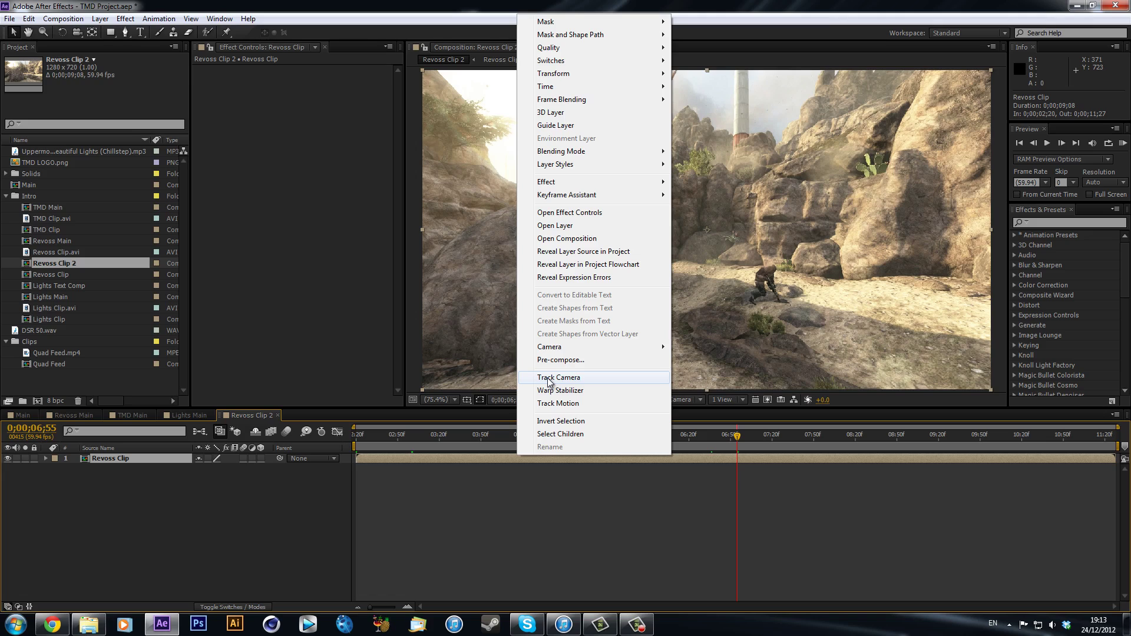
pyautogui.click(560, 420)
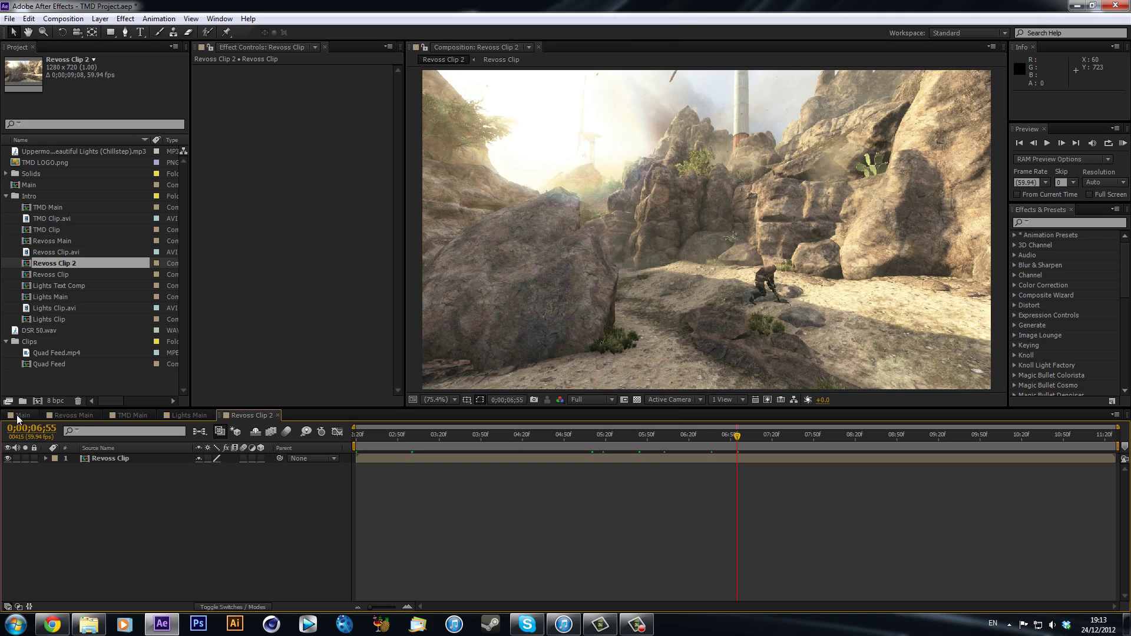
# Step: Copy the 3D Tracker Camera layer from Revoss Main into Revoss Clip 2
pyautogui.click(80, 415)
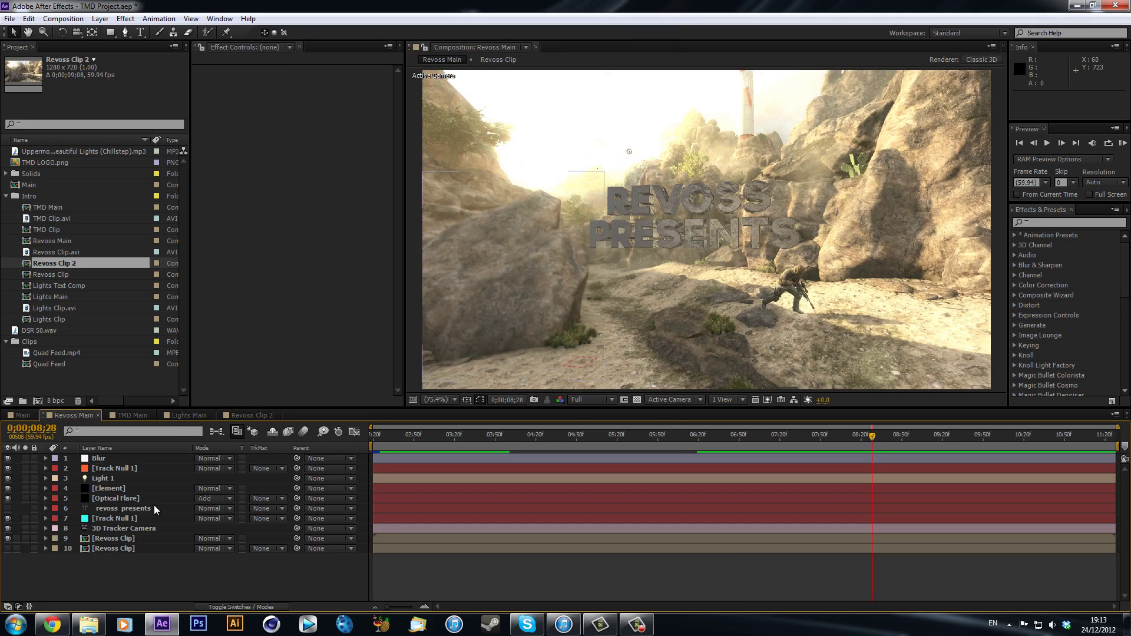
pyautogui.click(125, 528)
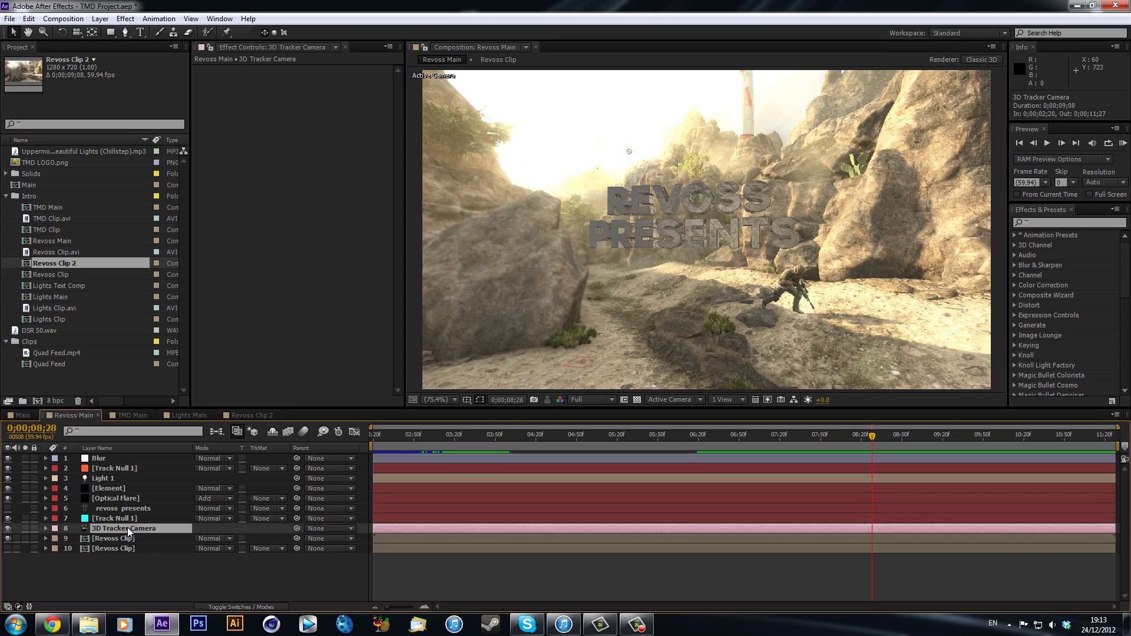
pyautogui.keyDown('shift'); pyautogui.click(131, 519); pyautogui.keyUp('shift')
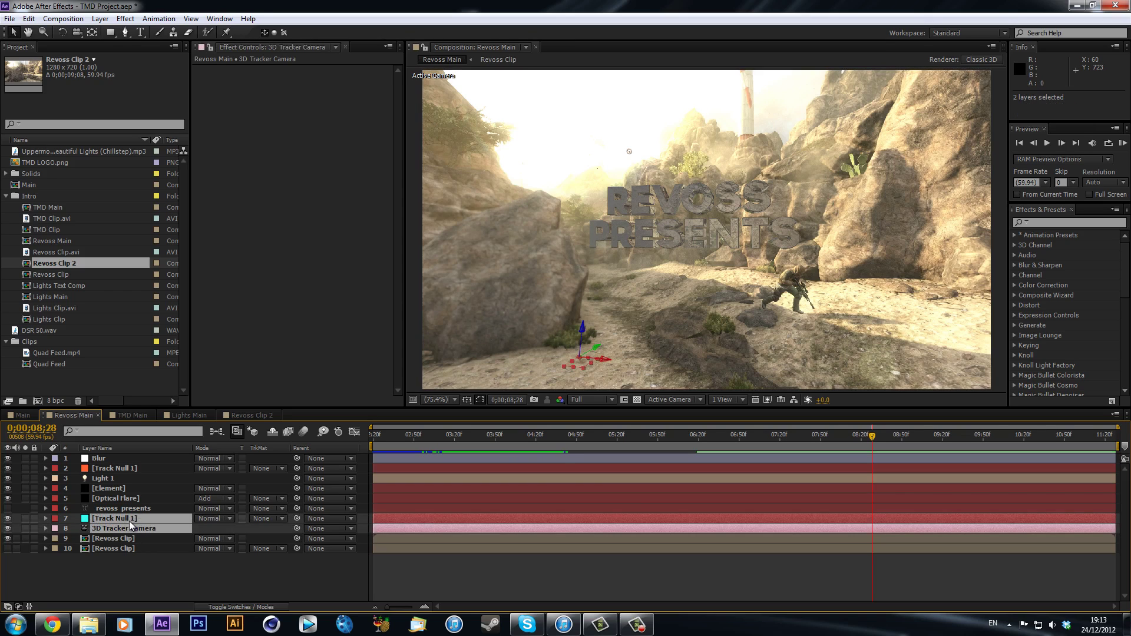
pyautogui.click(127, 576)
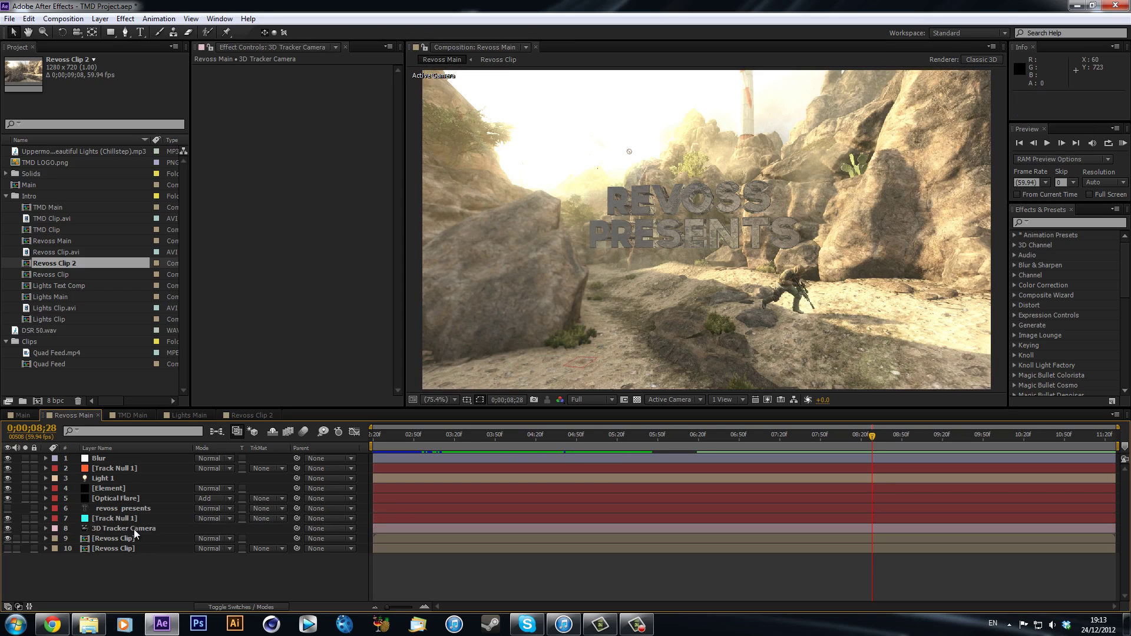
pyautogui.click(134, 530)
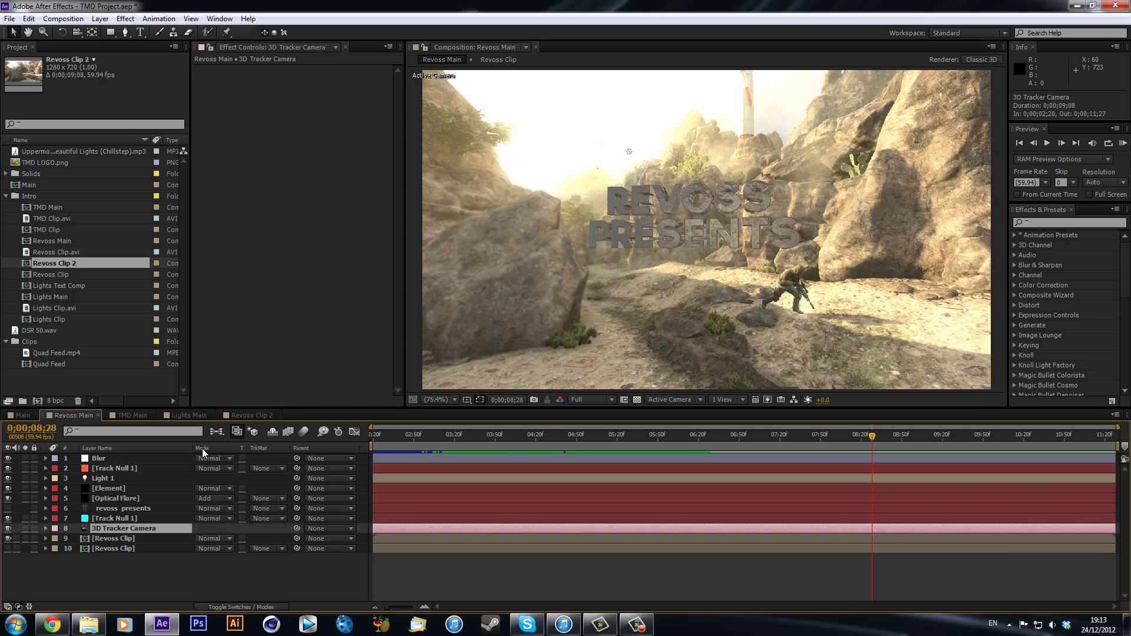
pyautogui.hotkey('ctrl', 'c')
pyautogui.click(250, 415)
pyautogui.hotkey('ctrl', 'v')
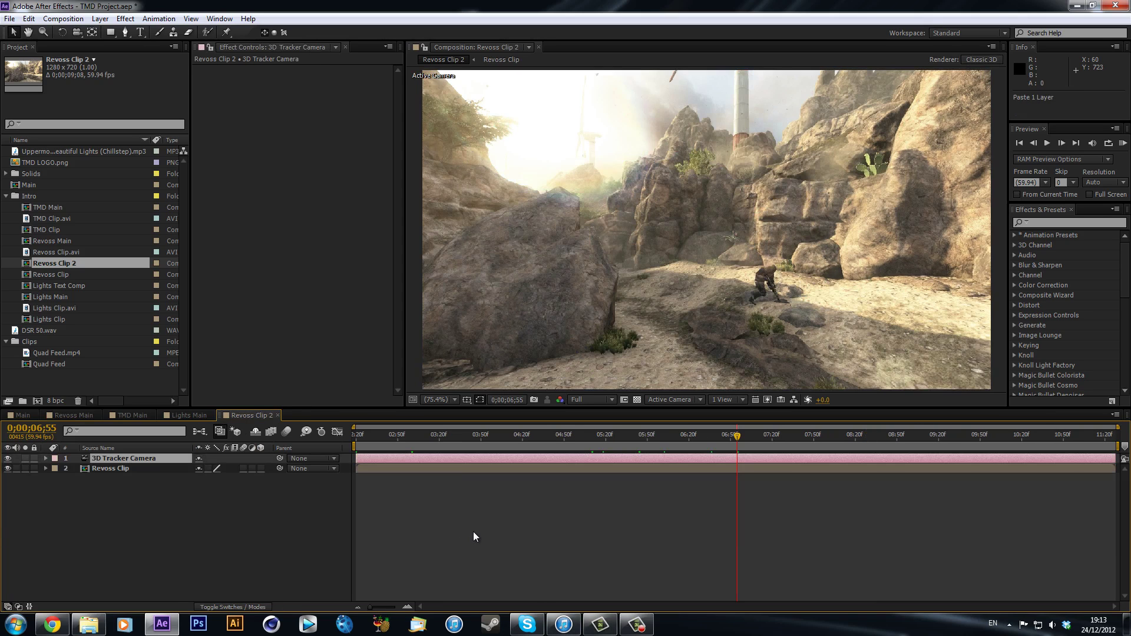
# Step: Paste the tracked Revoss Clip layer from Revoss Main into Revoss Clip 2 and delete the untracked copy
pyautogui.moveTo(383, 443); pyautogui.dragTo(764, 420)
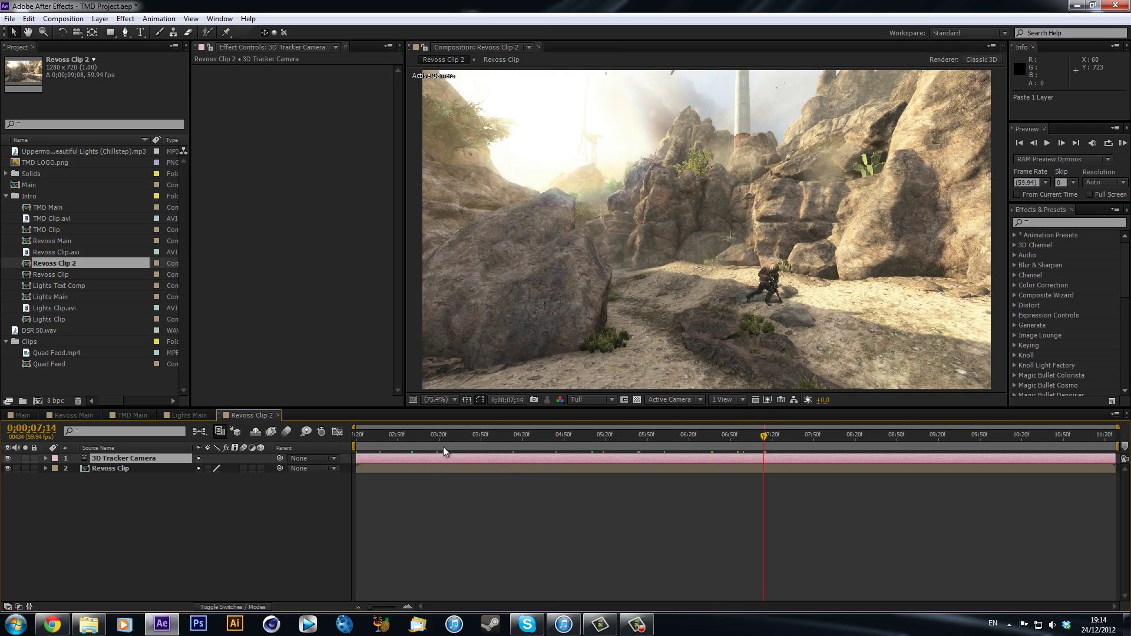
pyautogui.click(126, 466)
pyautogui.click(58, 415)
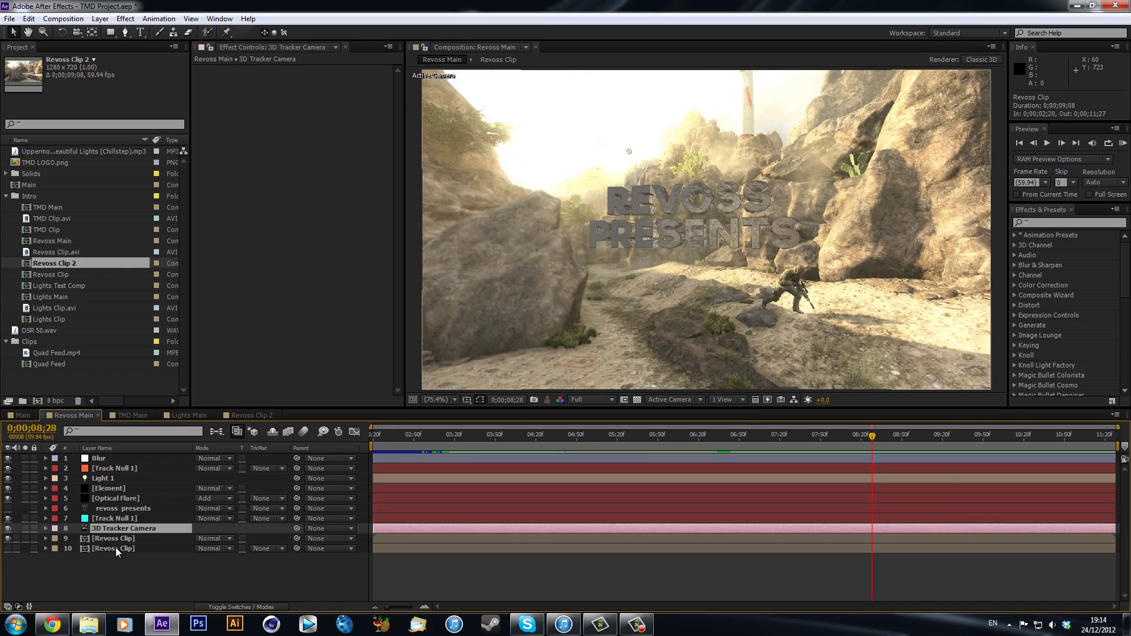
pyautogui.click(123, 539)
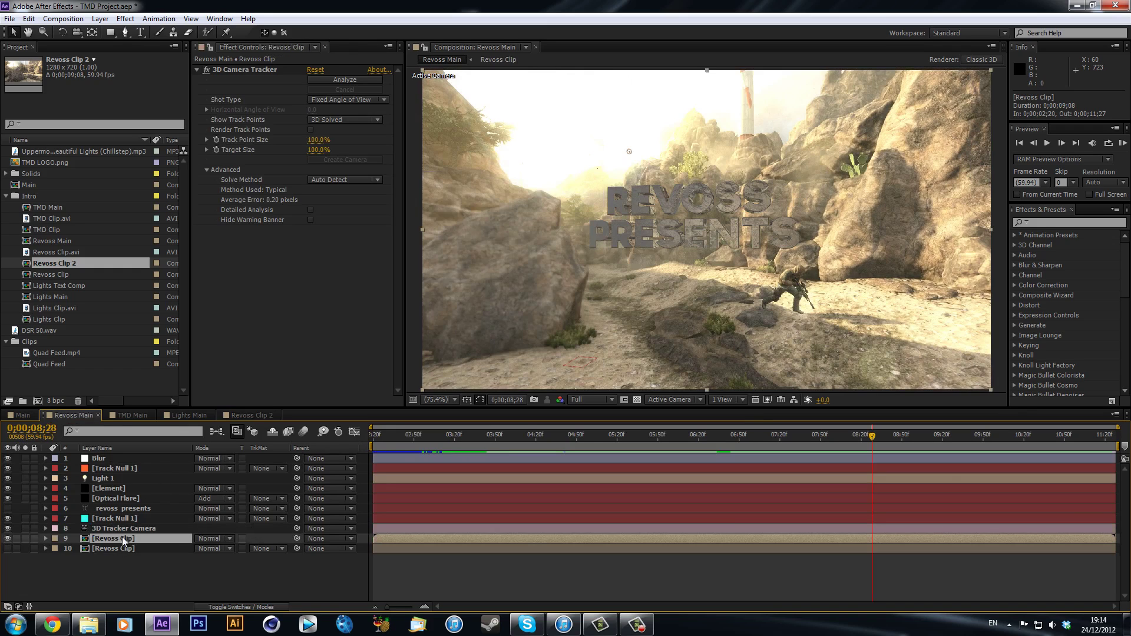
pyautogui.click(263, 415)
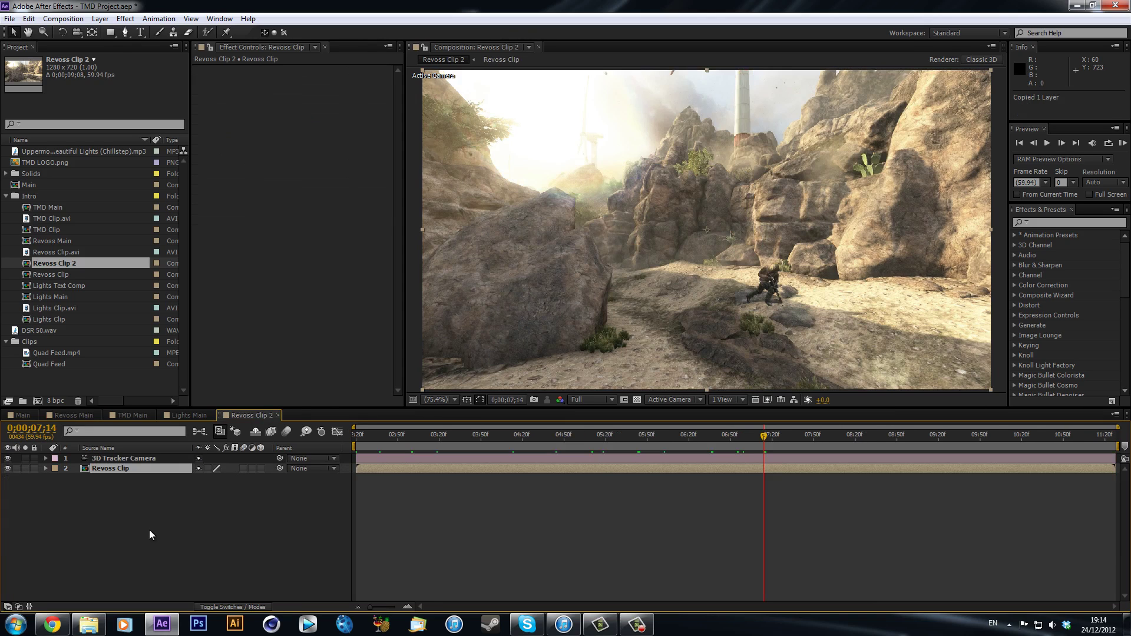
pyautogui.hotkey('ctrl', 'v')
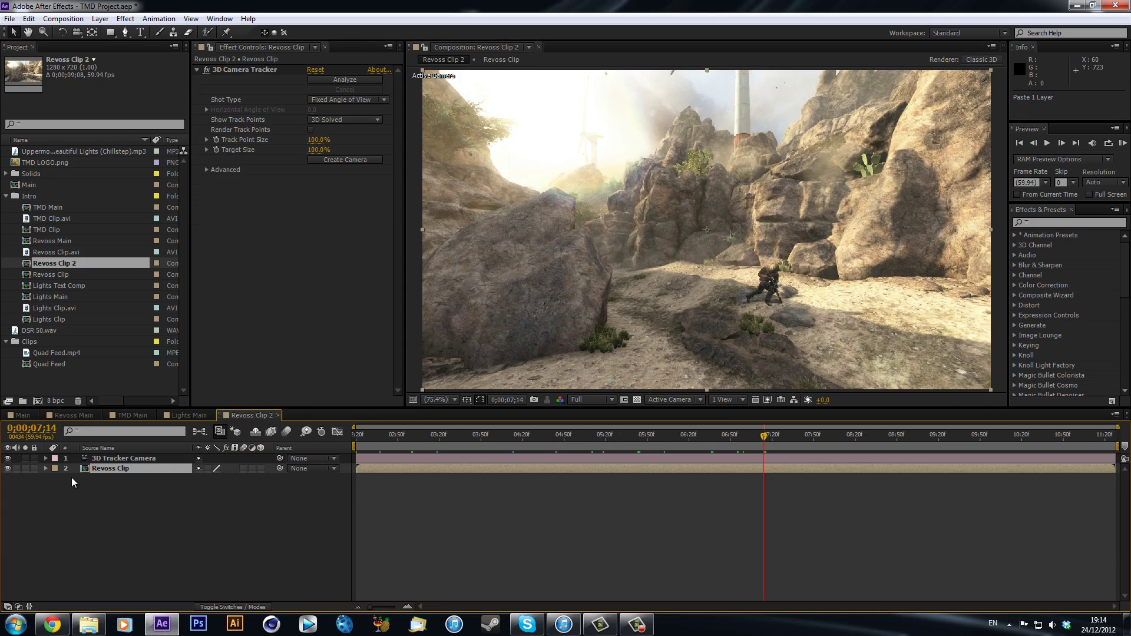
pyautogui.click(93, 475)
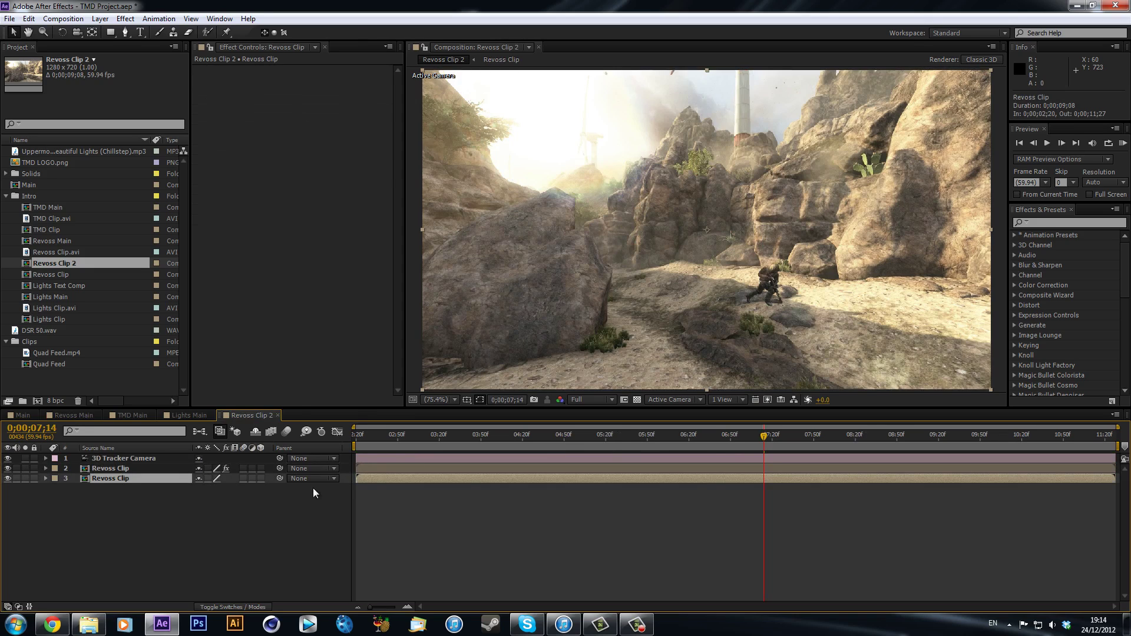
pyautogui.press('Delete')
pyautogui.click(135, 472)
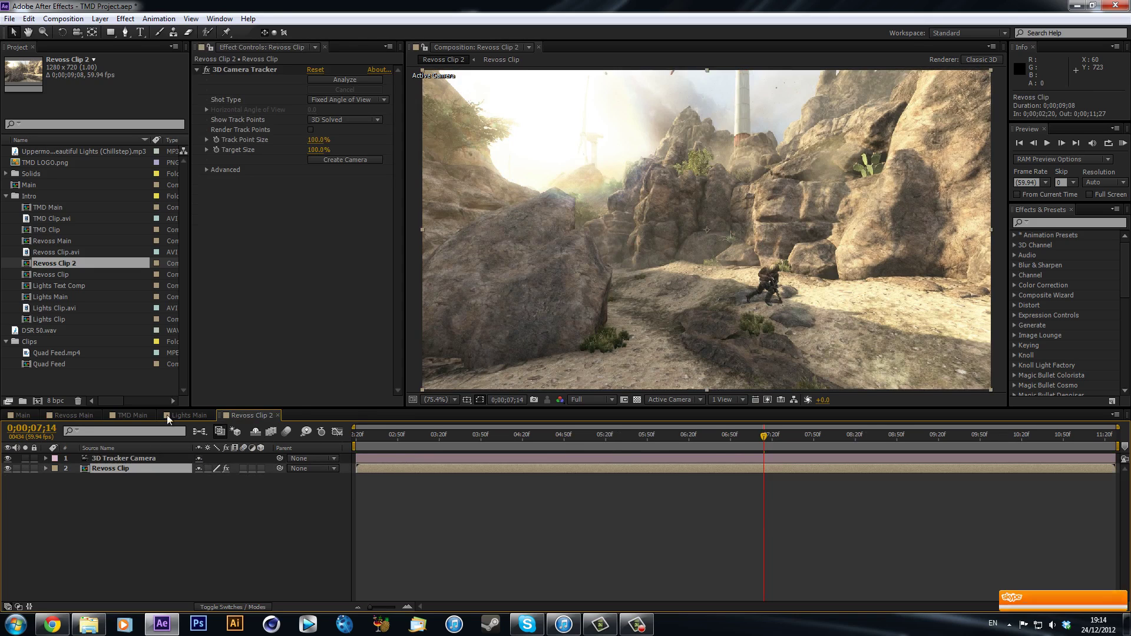
# Step: Create a null and camera at the track point below the sun, showing Track Null 1's position -1321.0, -5676.5, 14146.3
pyautogui.click(268, 69)
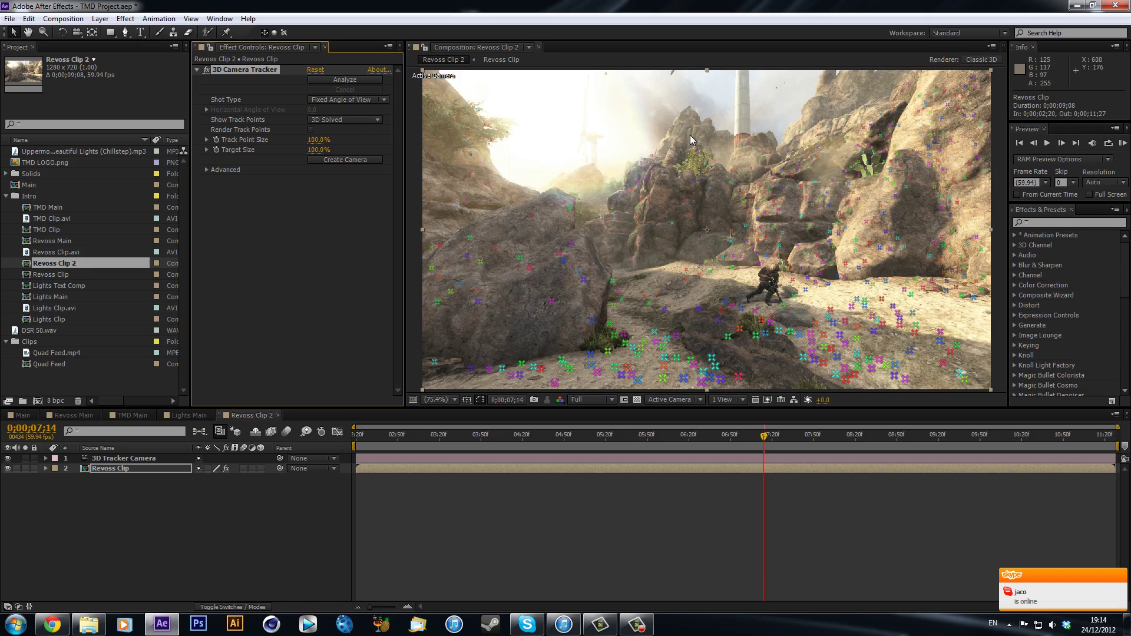
pyautogui.rightClick(672, 151)
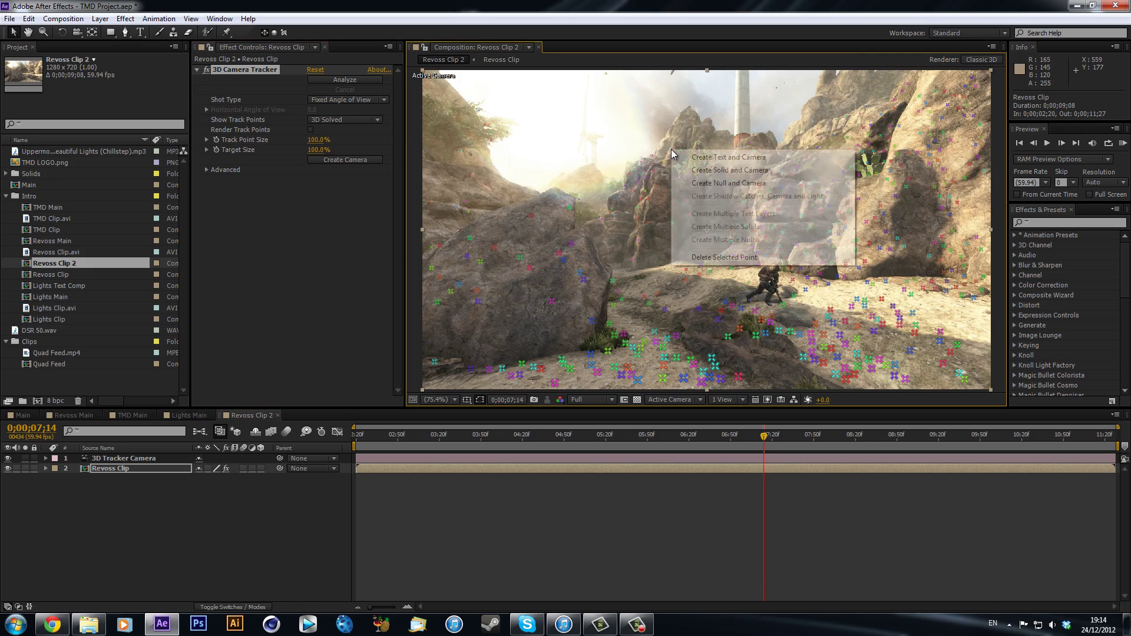
pyautogui.click(695, 183)
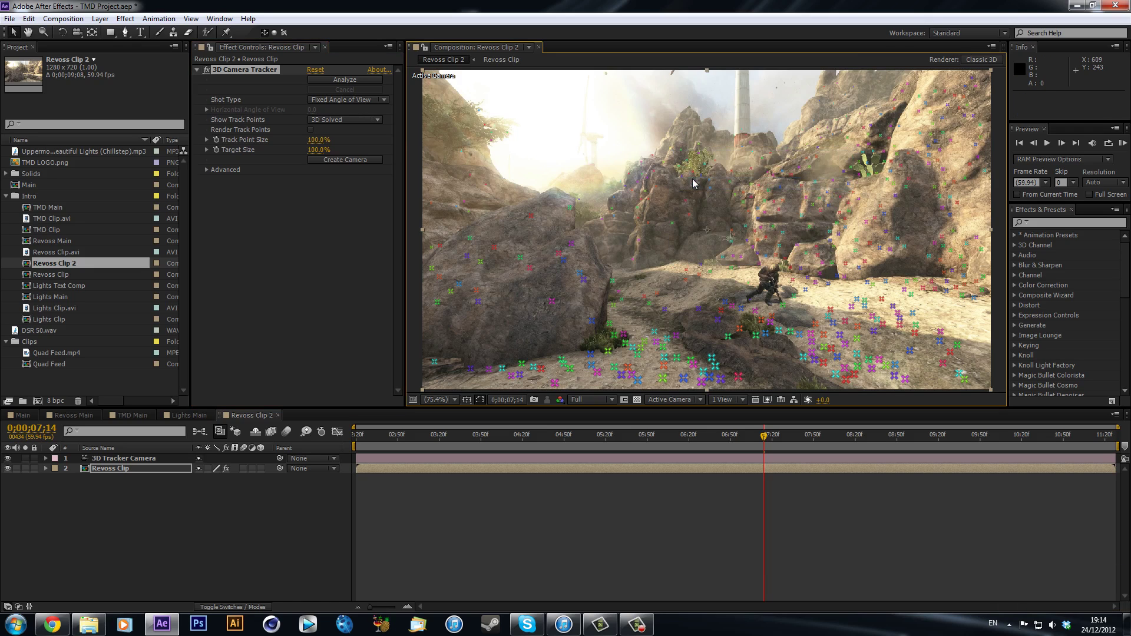
pyautogui.click(87, 521)
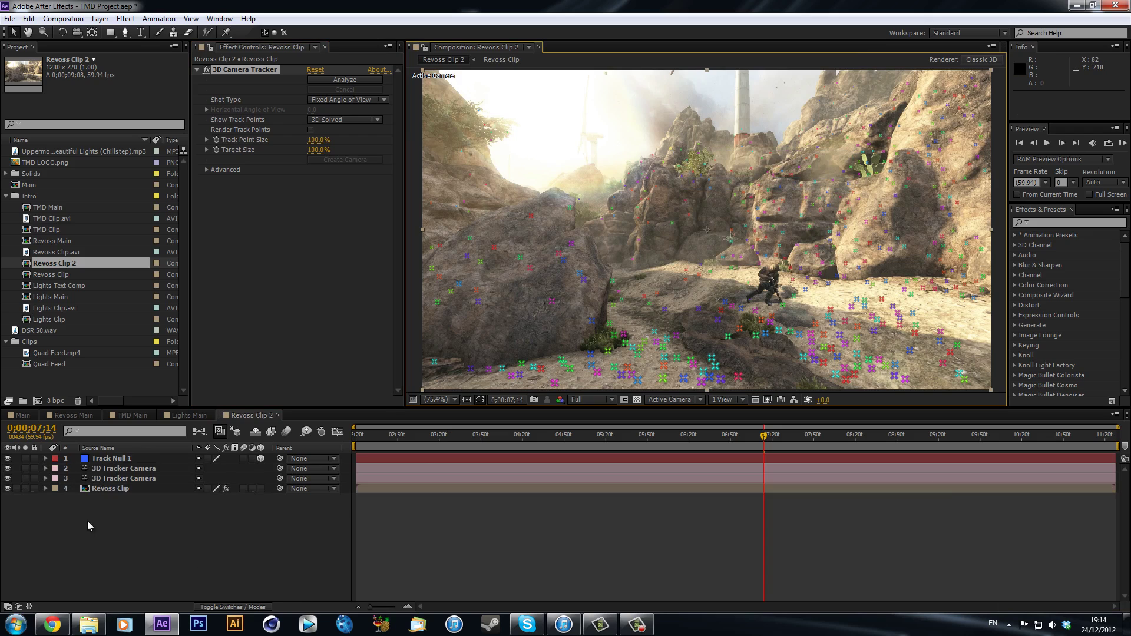
pyautogui.click(119, 457)
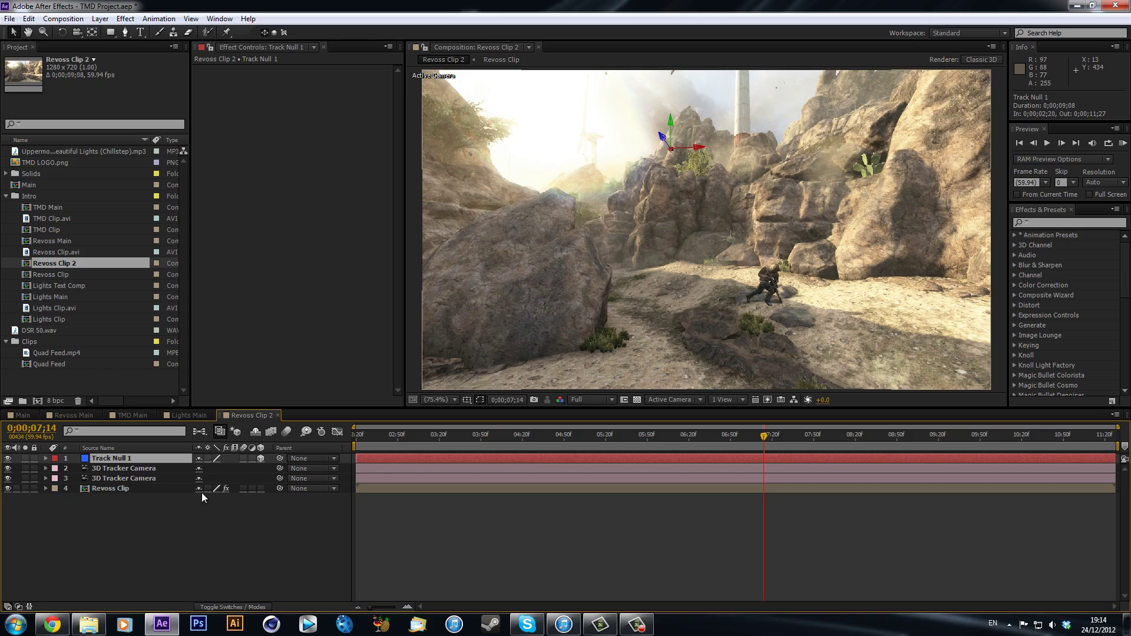
pyautogui.press('p')
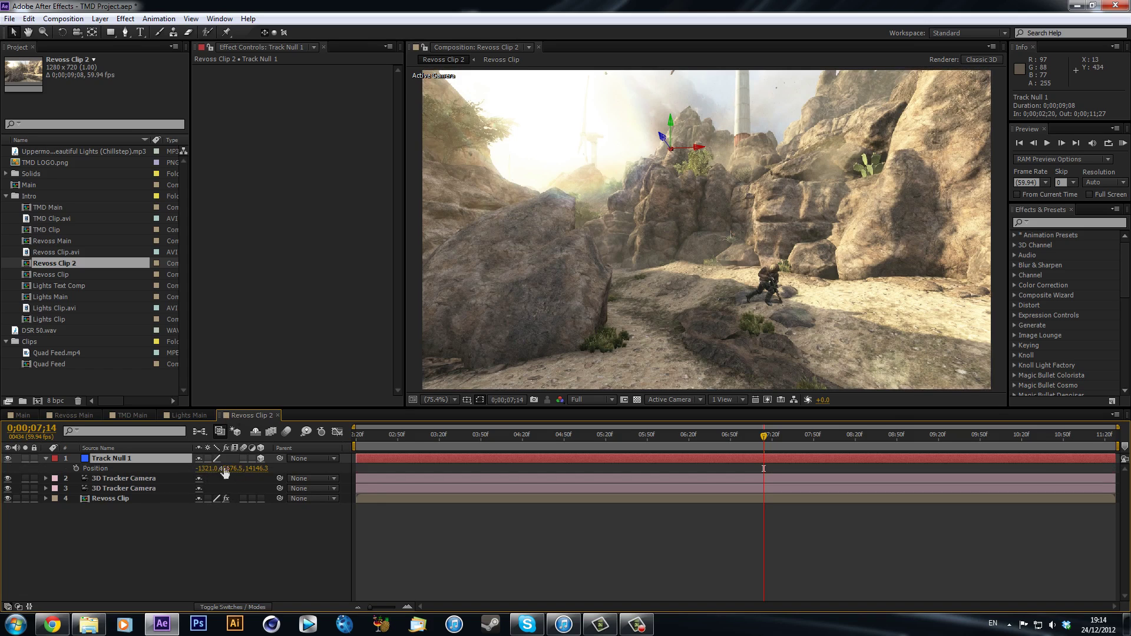
# Step: Delete the duplicate 3D Tracker Camera layer
pyautogui.click(144, 480)
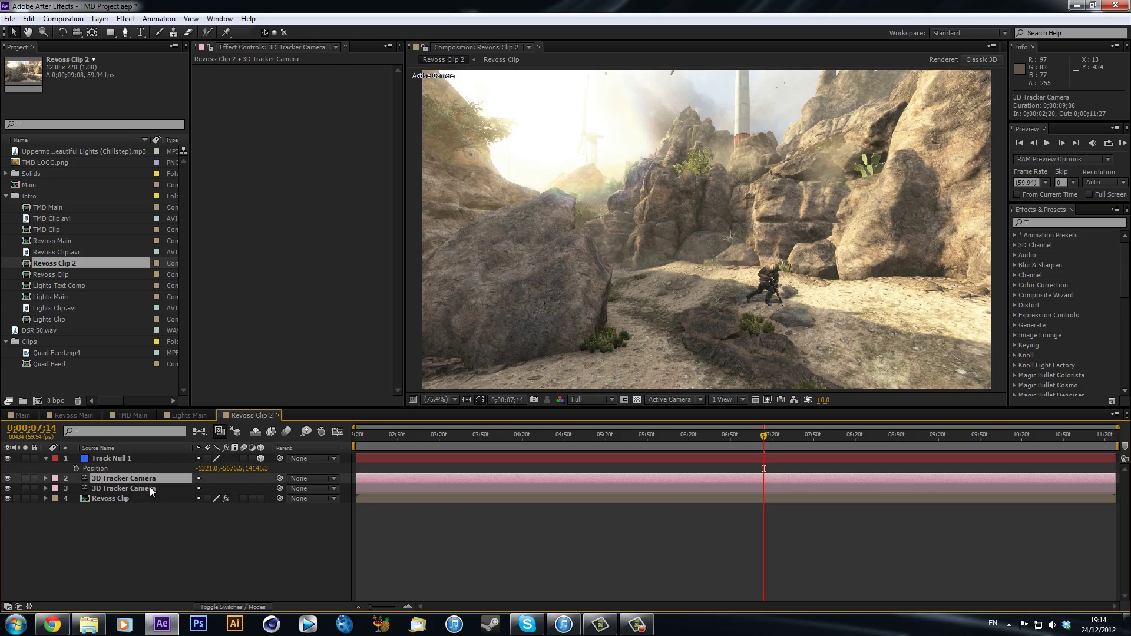
pyautogui.click(152, 489)
pyautogui.press('Delete')
pyautogui.moveTo(139, 459); pyautogui.dragTo(680, 156)
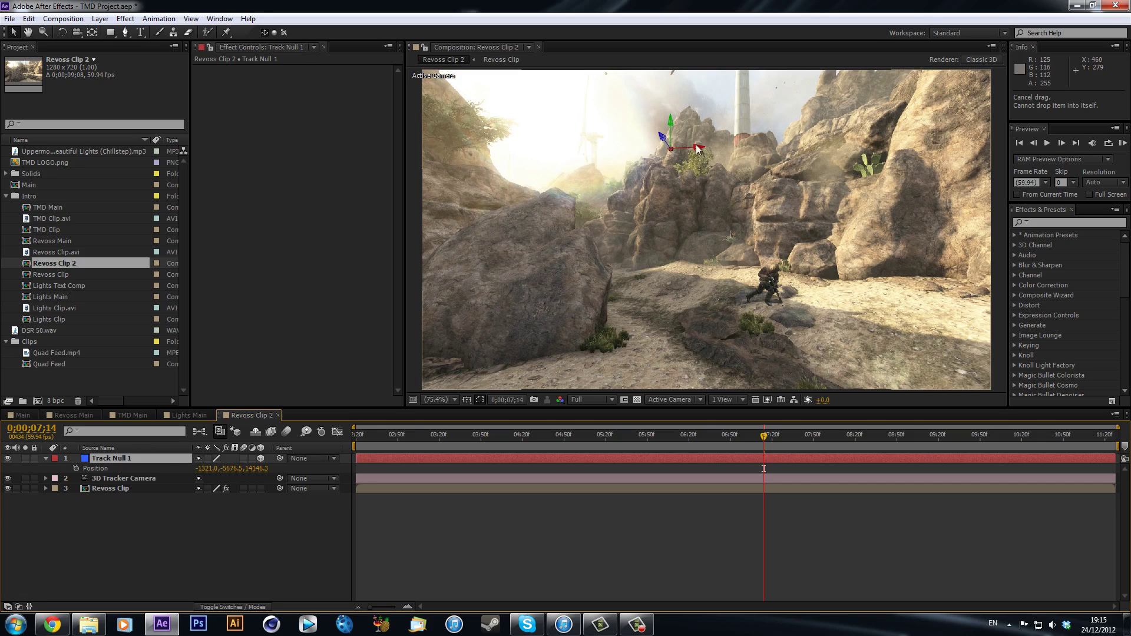
# Step: Add a black solid named 'Optical Flare' and search the effects list for 'optical'
pyautogui.click(285, 518)
pyautogui.click(99, 18)
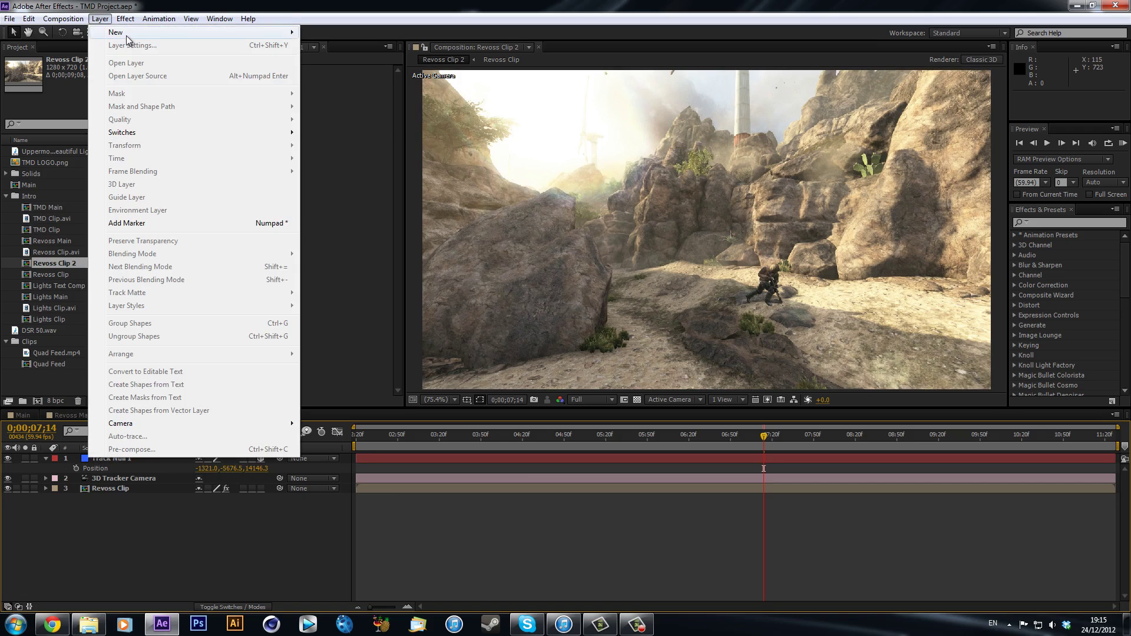
pyautogui.moveTo(129, 33)
pyautogui.click(327, 45)
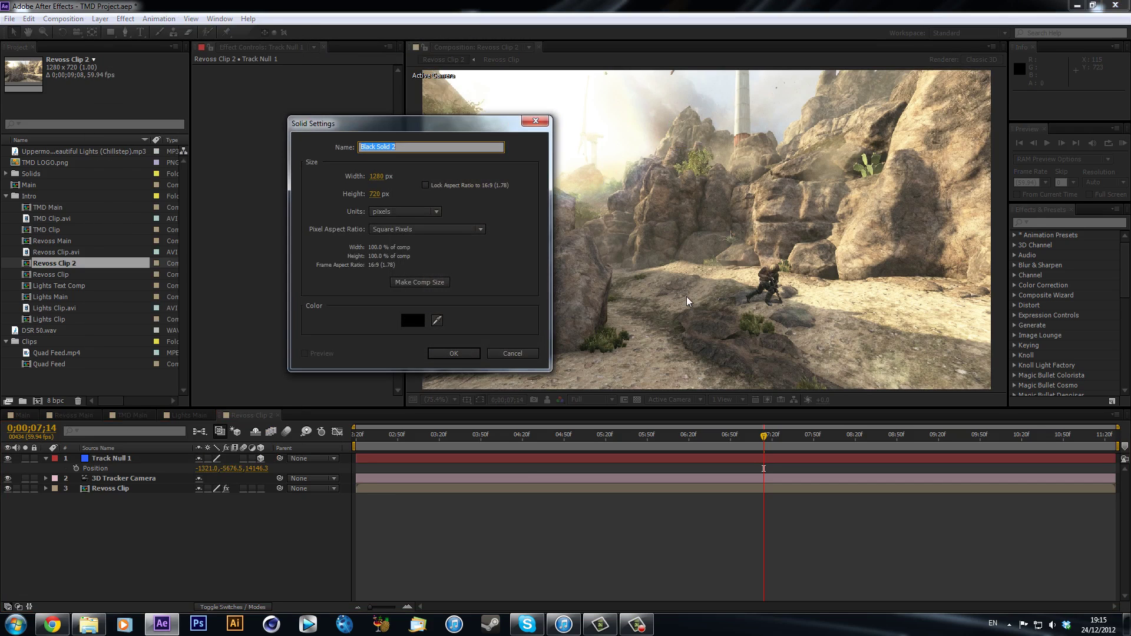
pyautogui.write('O')
pyautogui.write('ptical Flare')
pyautogui.press('Return')
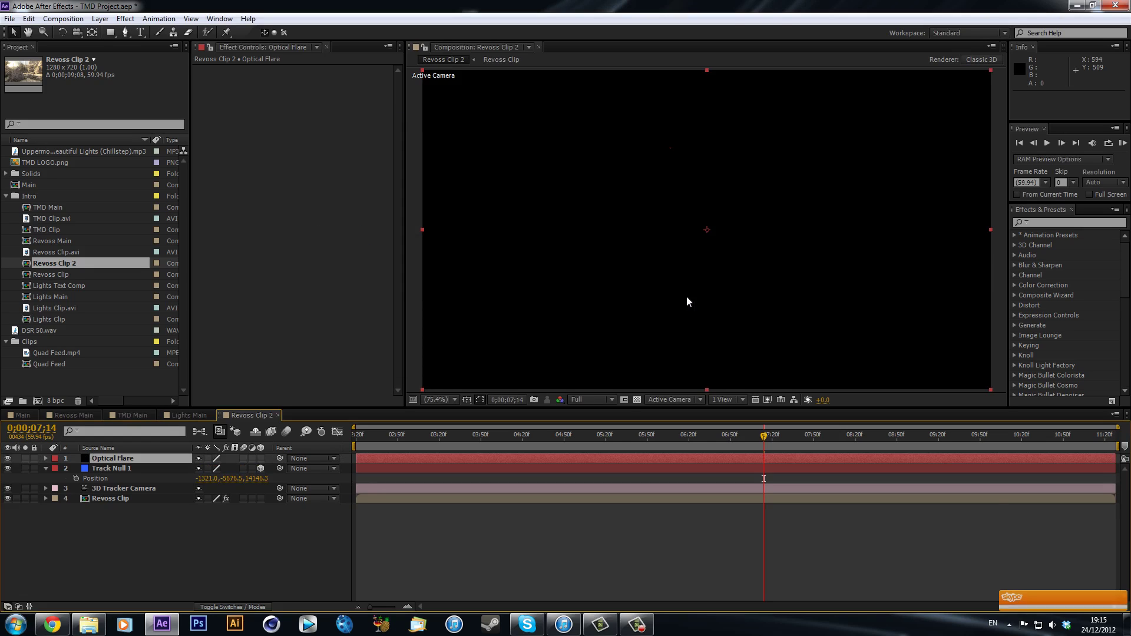
pyautogui.click(1049, 223)
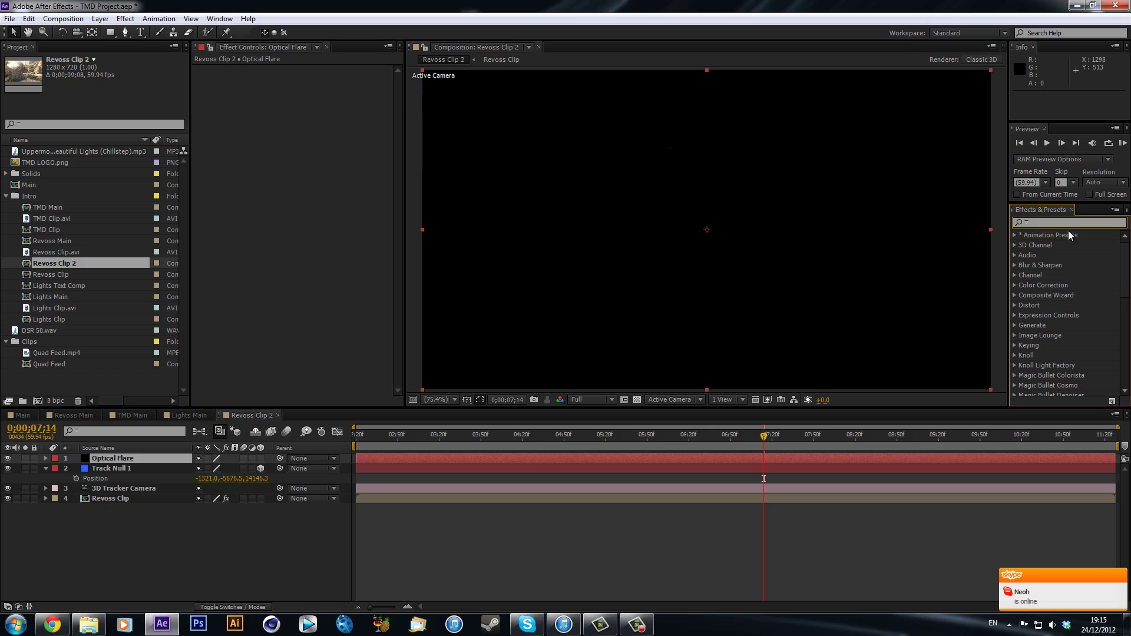
pyautogui.write('op')
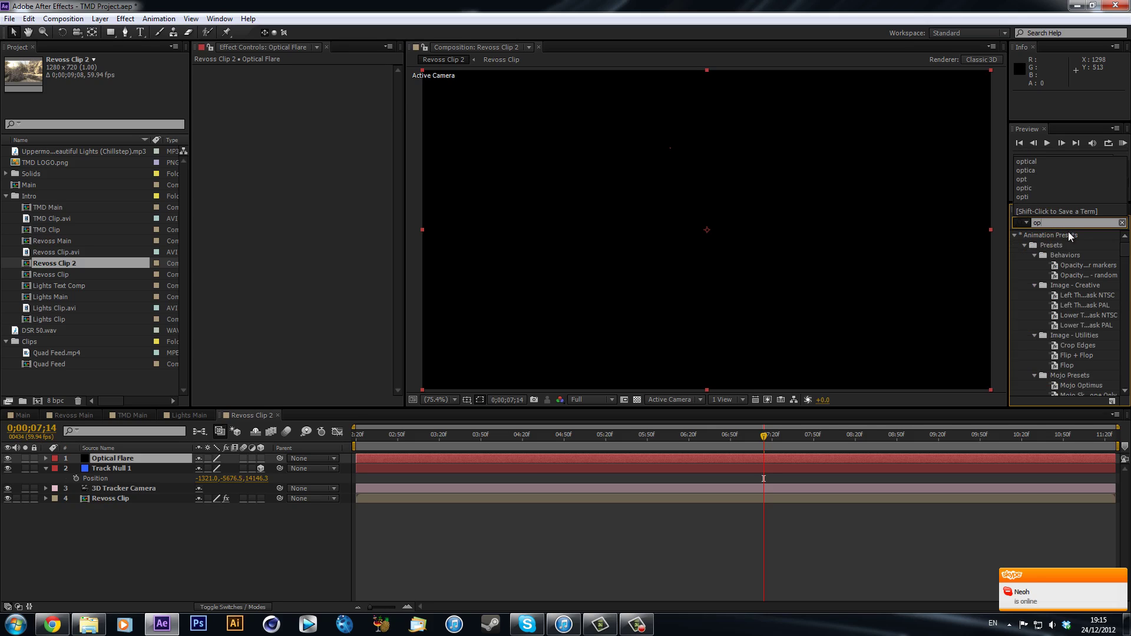
pyautogui.write('tical')
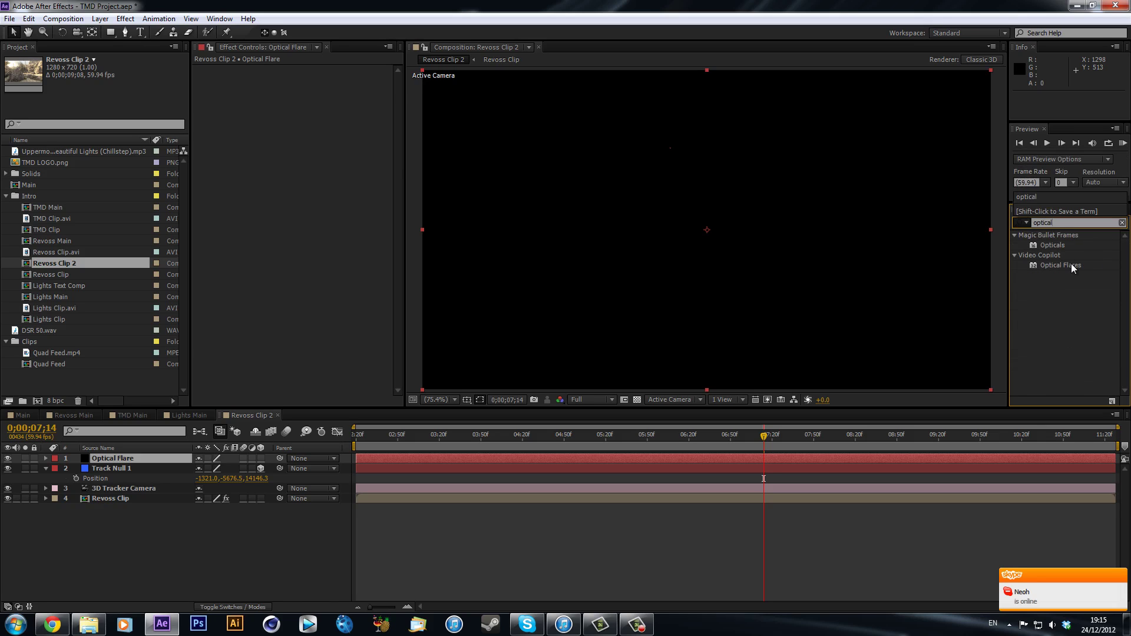
# Step: Apply Optical Flares to the Optical Flare layer, keeping the current Windows colour scheme
pyautogui.moveTo(1060, 265); pyautogui.dragTo(155, 456)
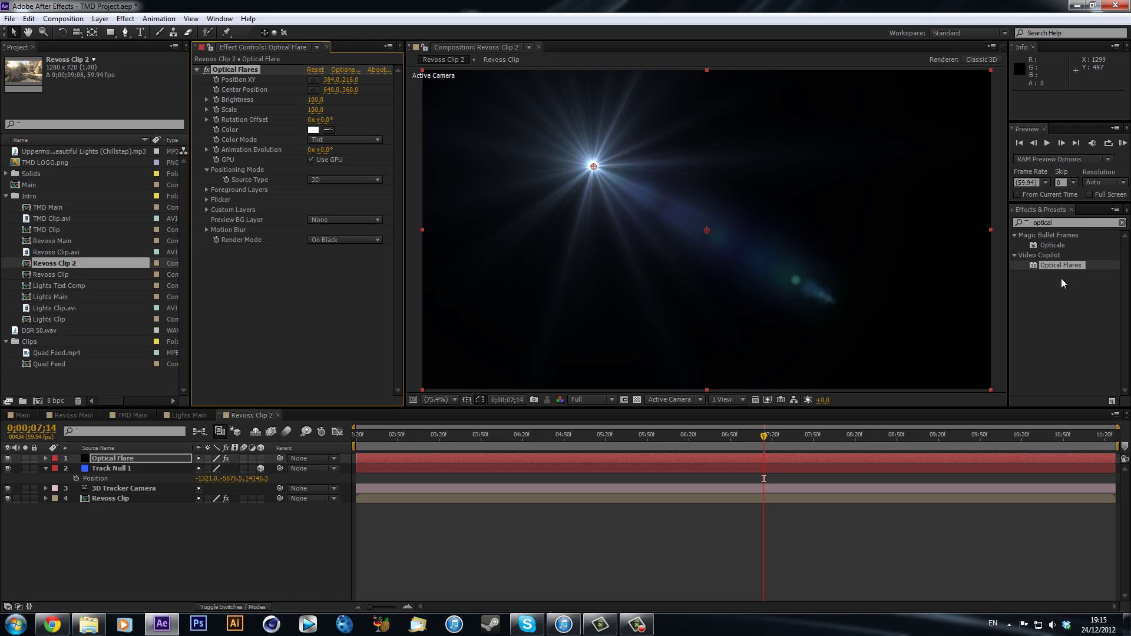
pyautogui.click(1073, 299)
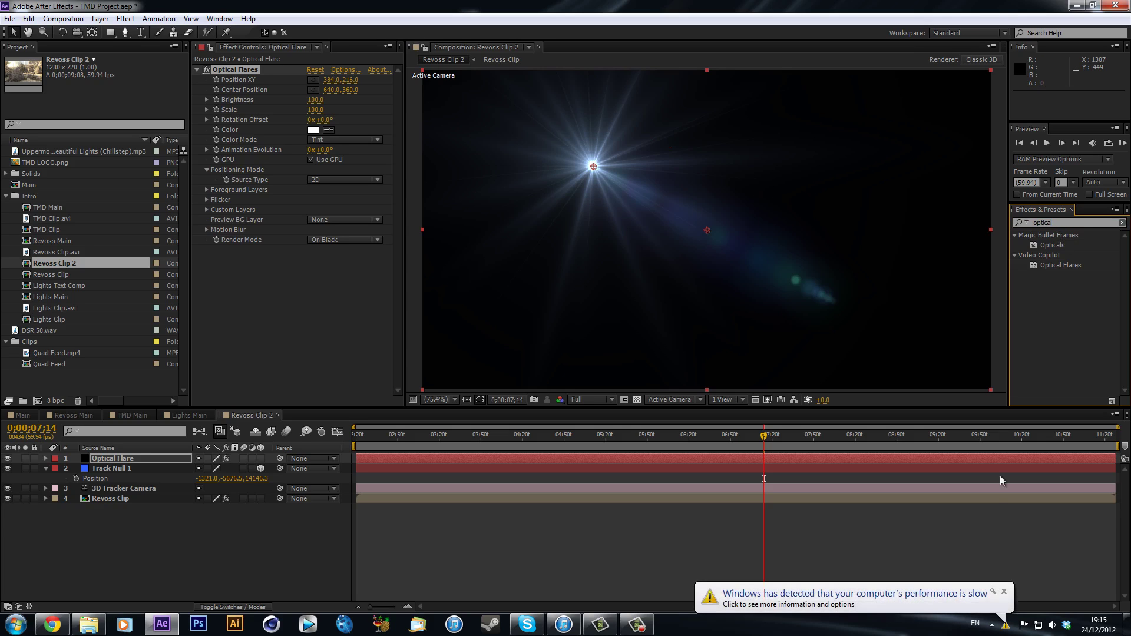
pyautogui.click(837, 595)
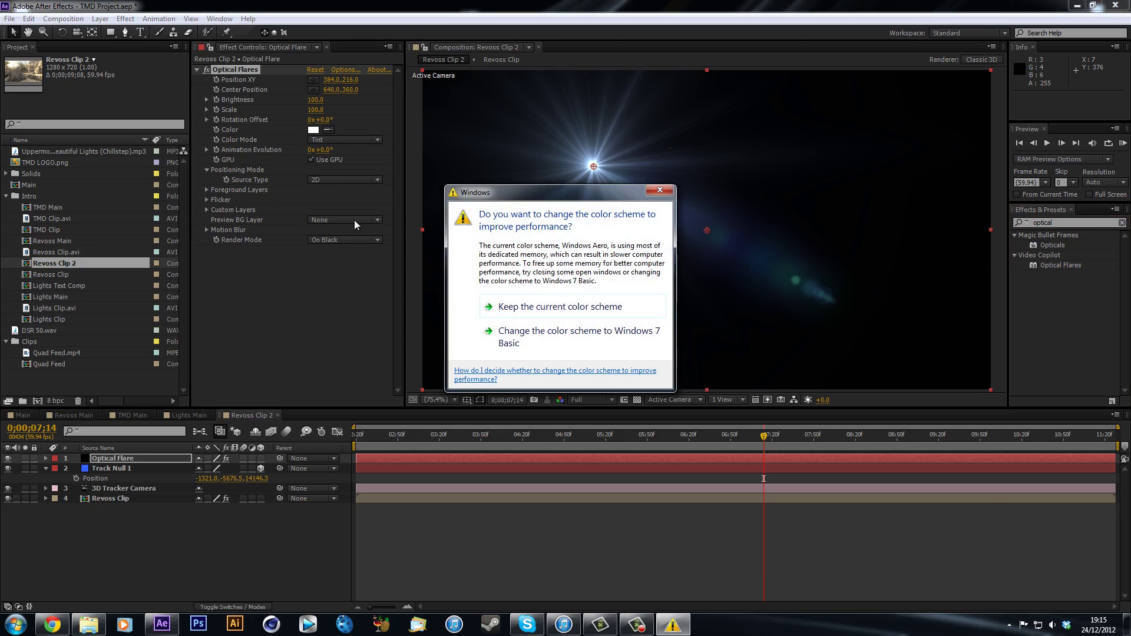
pyautogui.click(588, 314)
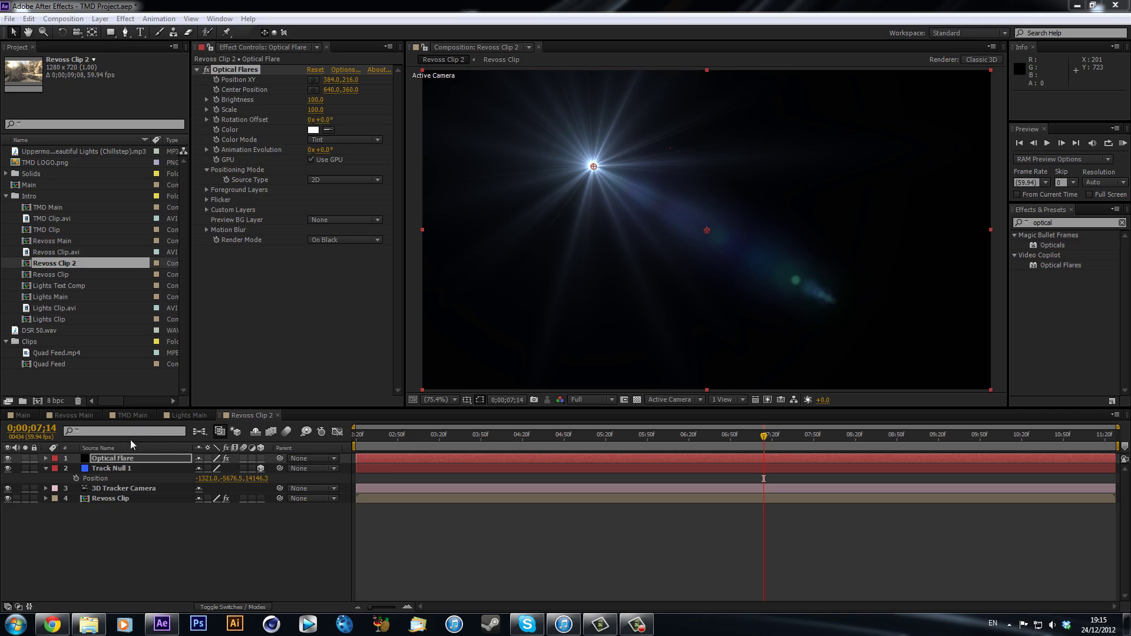
# Step: Set the Optical Flare layer's blend mode to Add
pyautogui.click(117, 459)
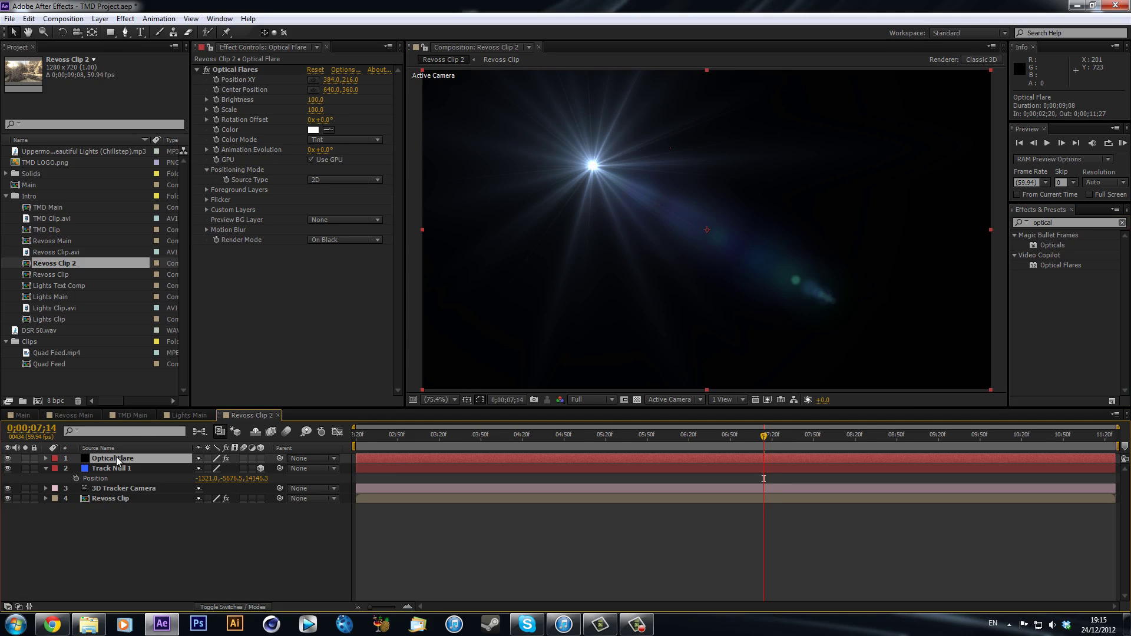
pyautogui.press('F4')
pyautogui.click(209, 459)
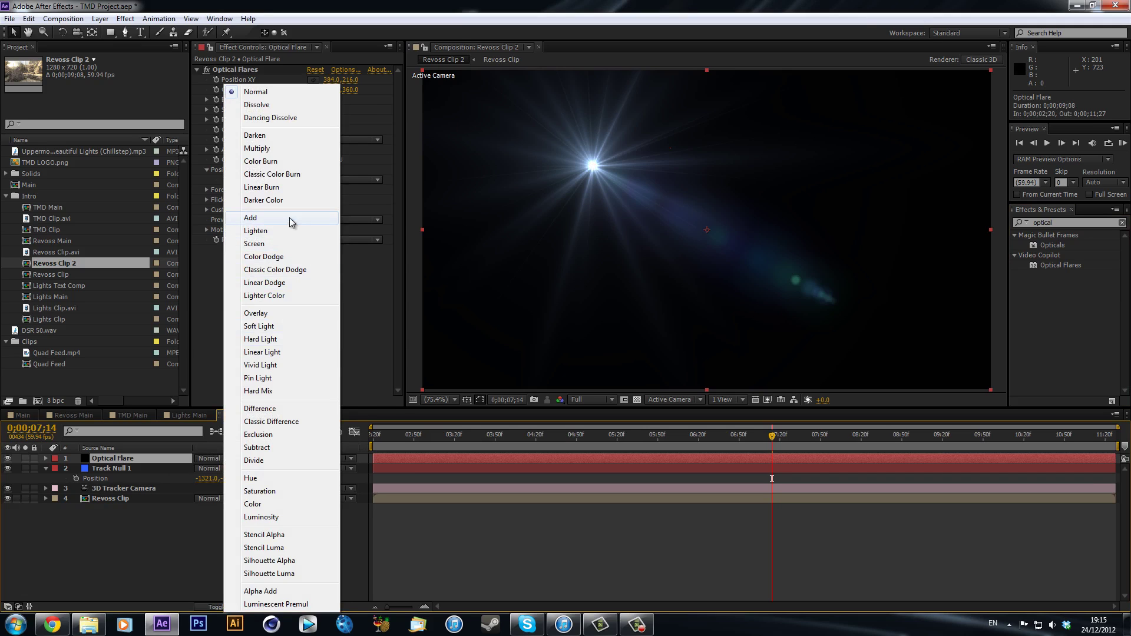
pyautogui.click(250, 218)
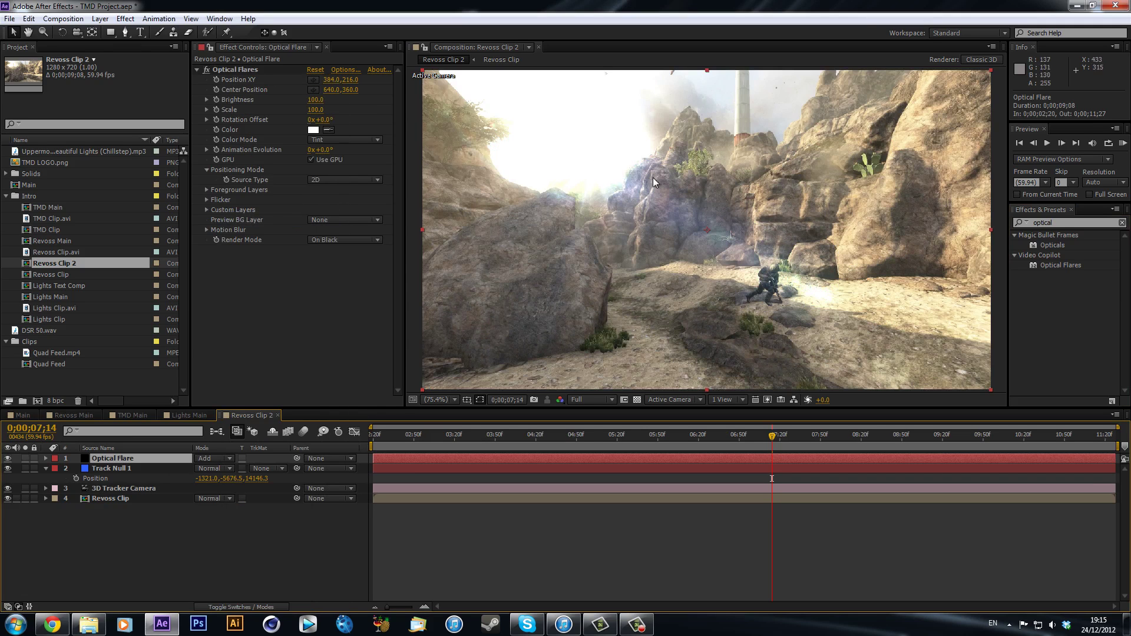
# Step: Load the Streak Rows preset in the Optical Flares editor and scale its Glow element to 151.5%
pyautogui.click(345, 69)
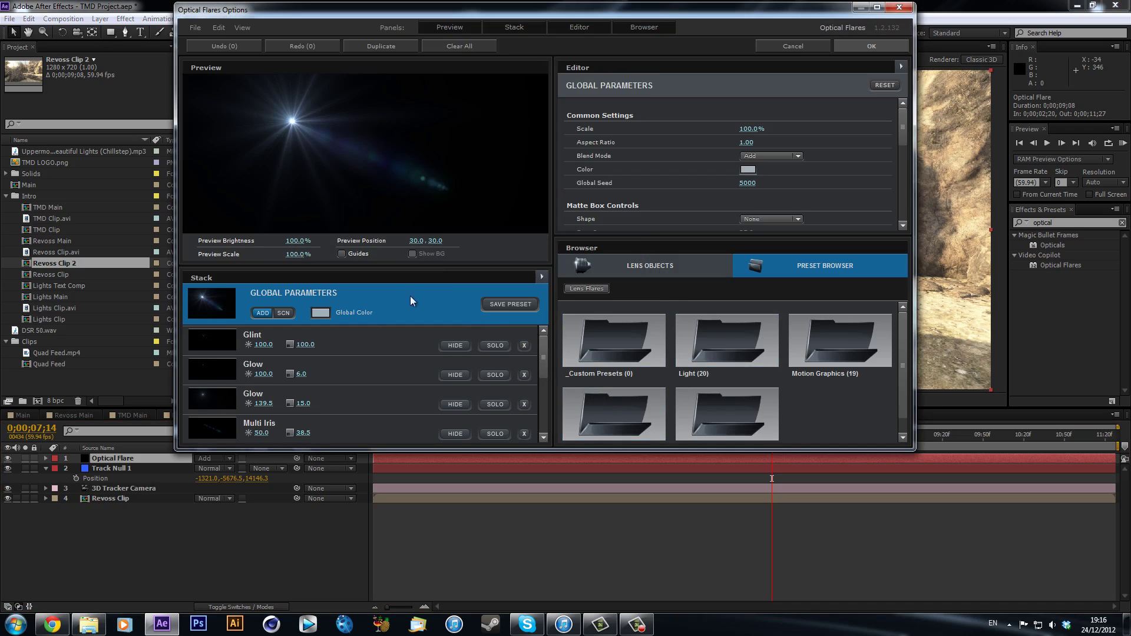
pyautogui.doubleClick(854, 344)
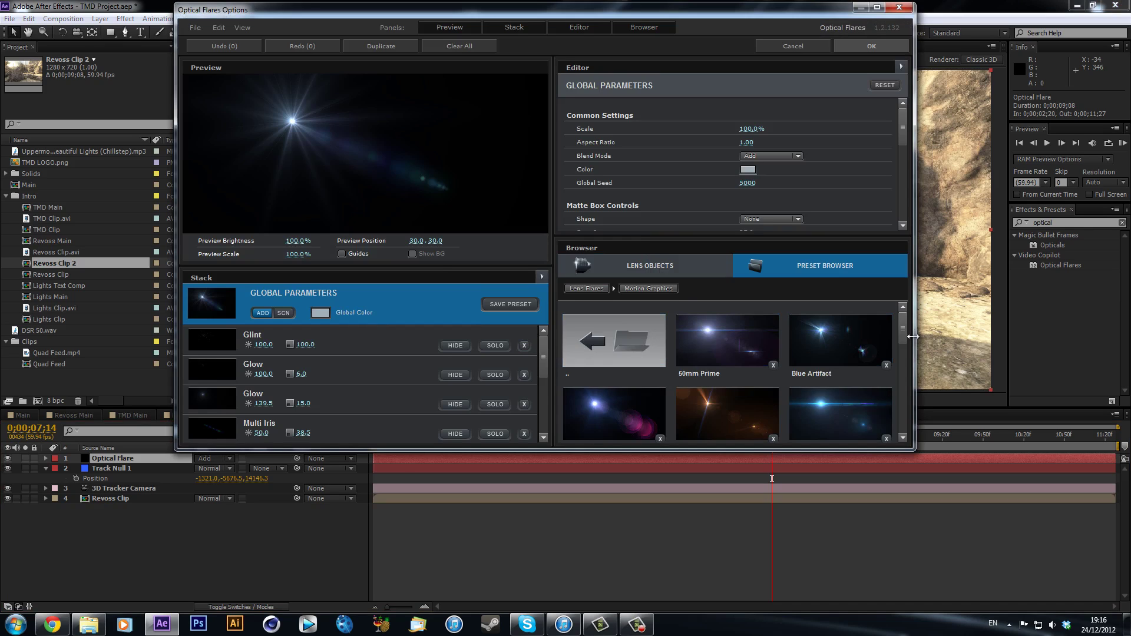
pyautogui.moveTo(903, 324); pyautogui.dragTo(901, 418)
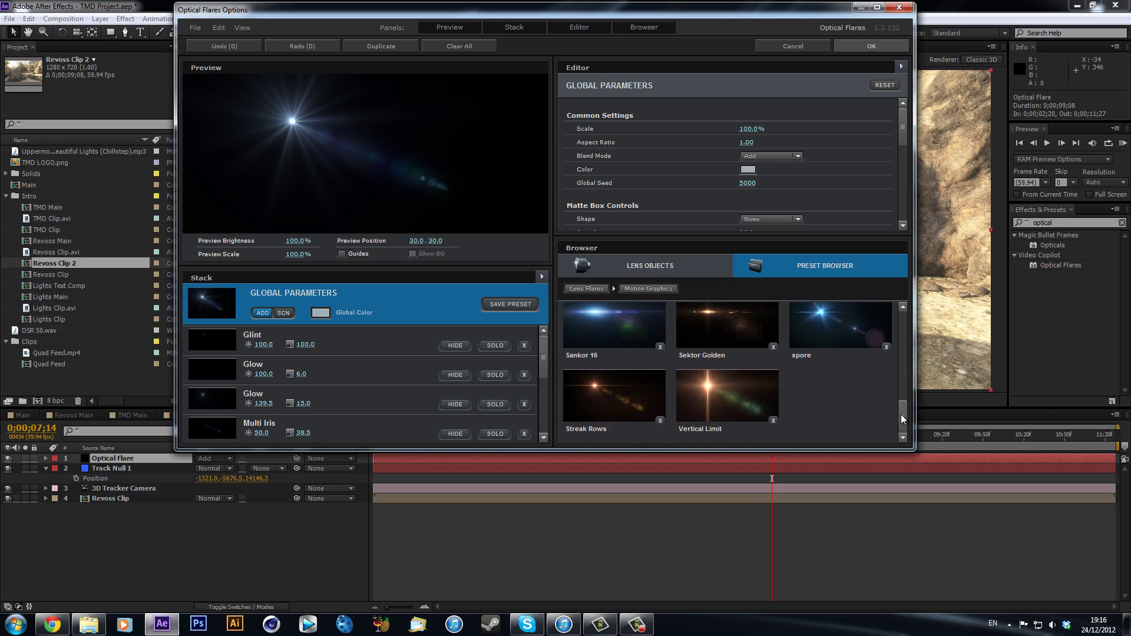
pyautogui.click(601, 405)
pyautogui.moveTo(314, 151)
pyautogui.mouseDown()
pyautogui.moveTo(330, 171)
pyautogui.moveTo(295, 143)
pyautogui.mouseUp()
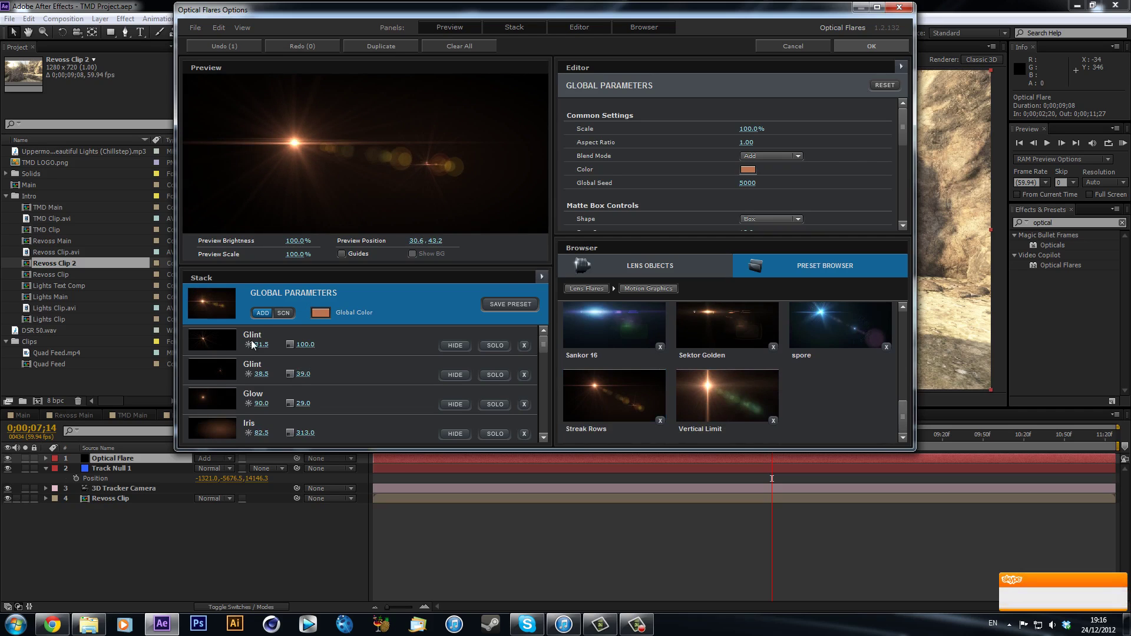
pyautogui.click(361, 404)
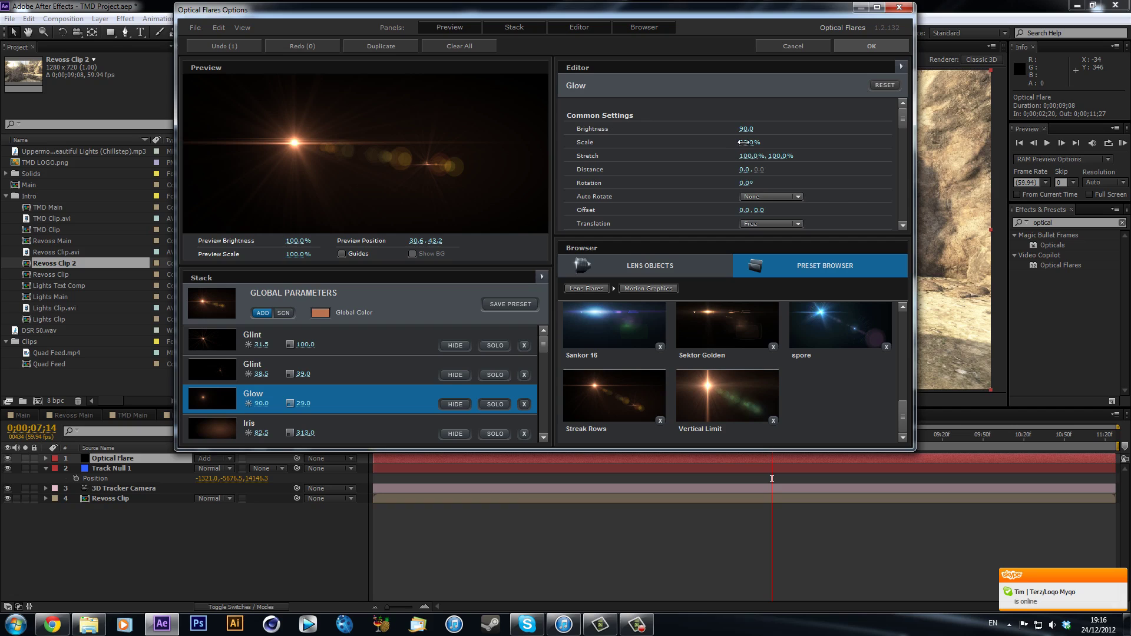
pyautogui.moveTo(750, 142); pyautogui.dragTo(887, 130)
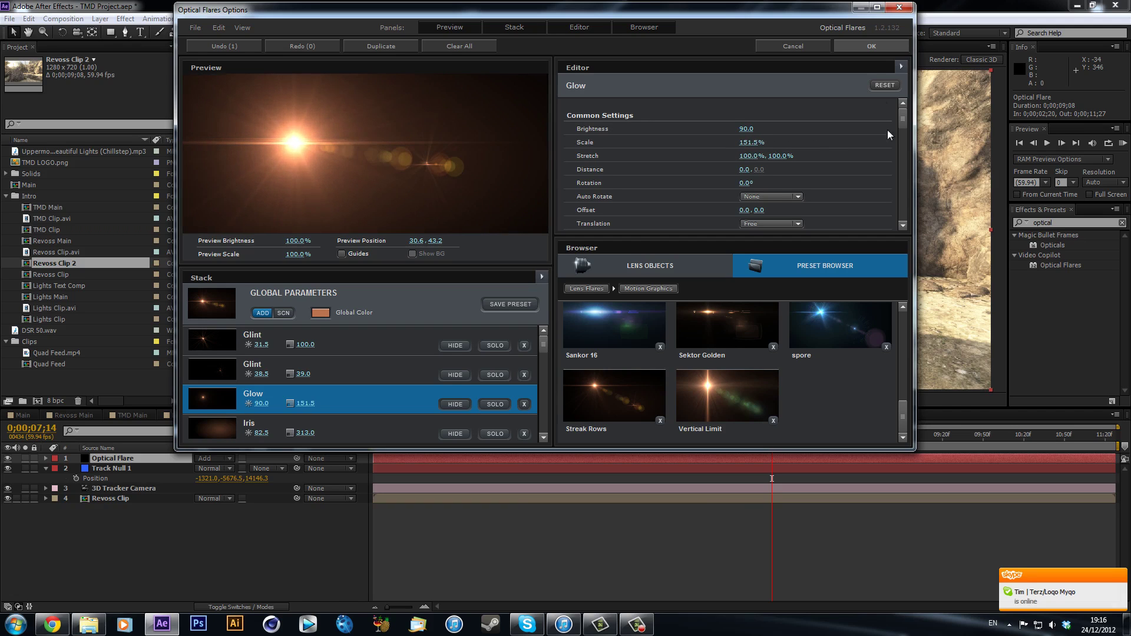
# Step: Apply the flare settings and scrub through the clip to check the flare
pyautogui.click(869, 48)
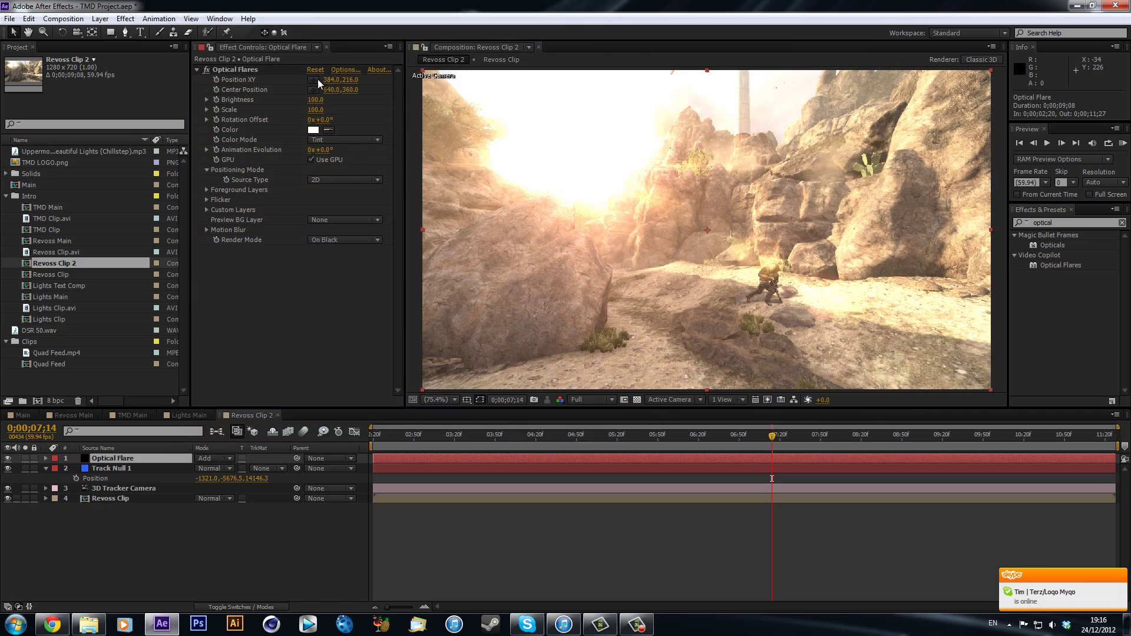
pyautogui.click(411, 439)
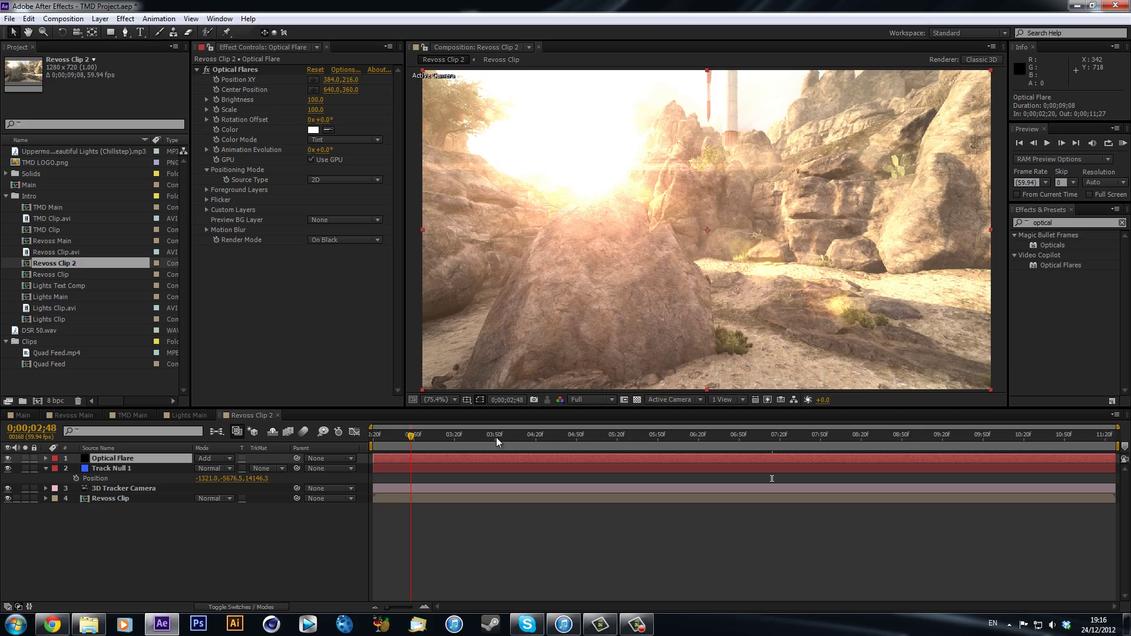
pyautogui.moveTo(497, 442); pyautogui.dragTo(307, 387)
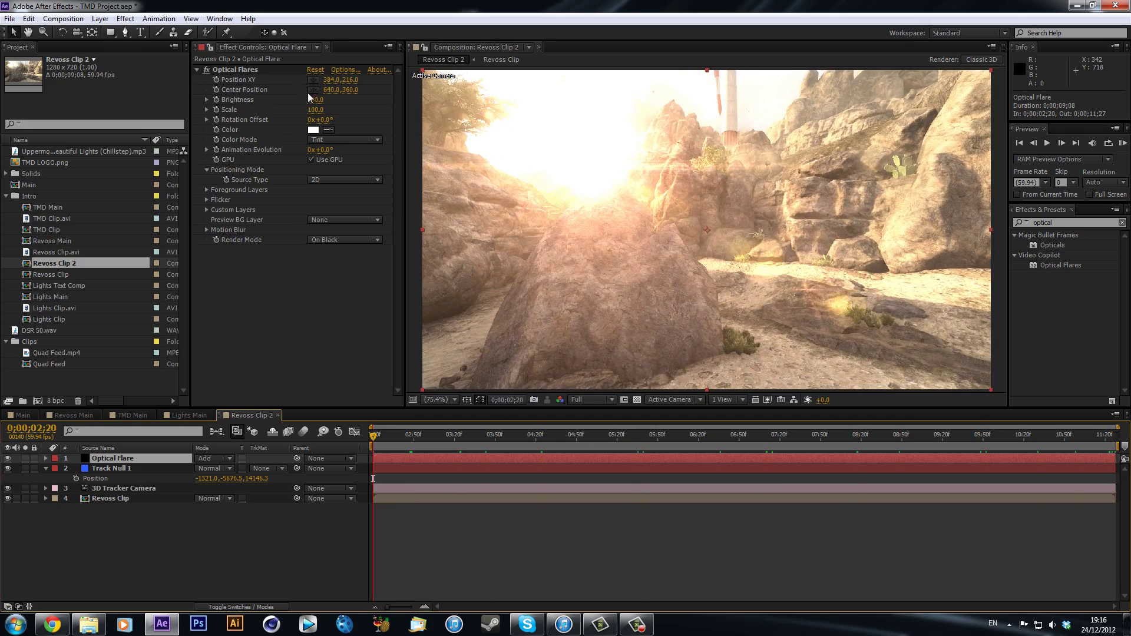
# Step: Set the flare's Positioning Mode Source Type to 3D and move to frame 0;00;03;15
pyautogui.click(114, 488)
pyautogui.click(137, 459)
pyautogui.click(328, 178)
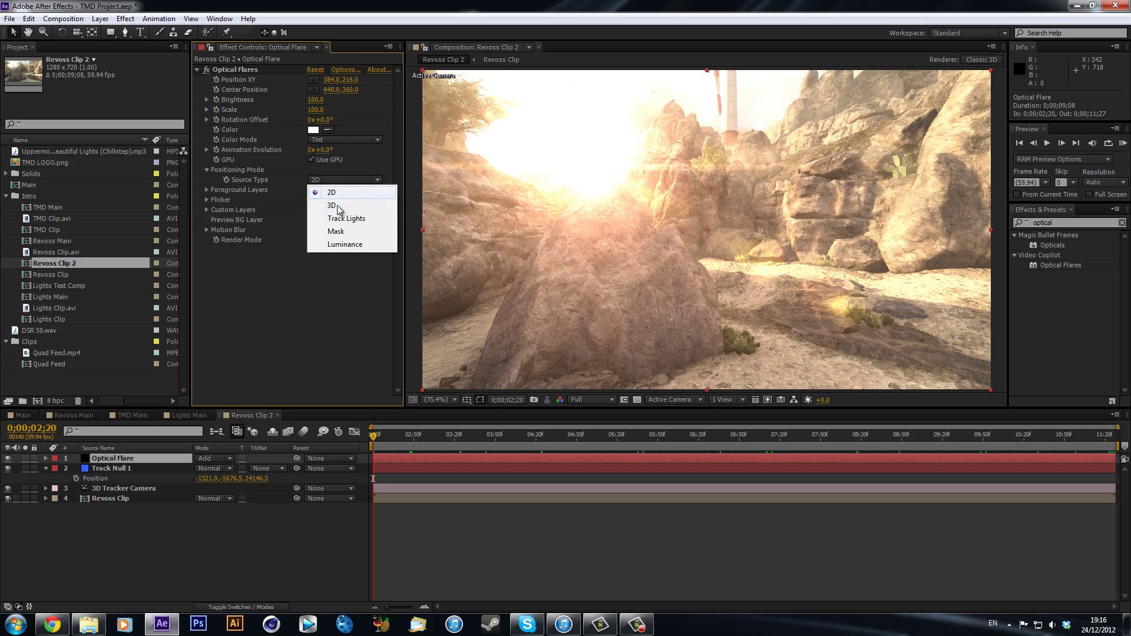
pyautogui.click(340, 202)
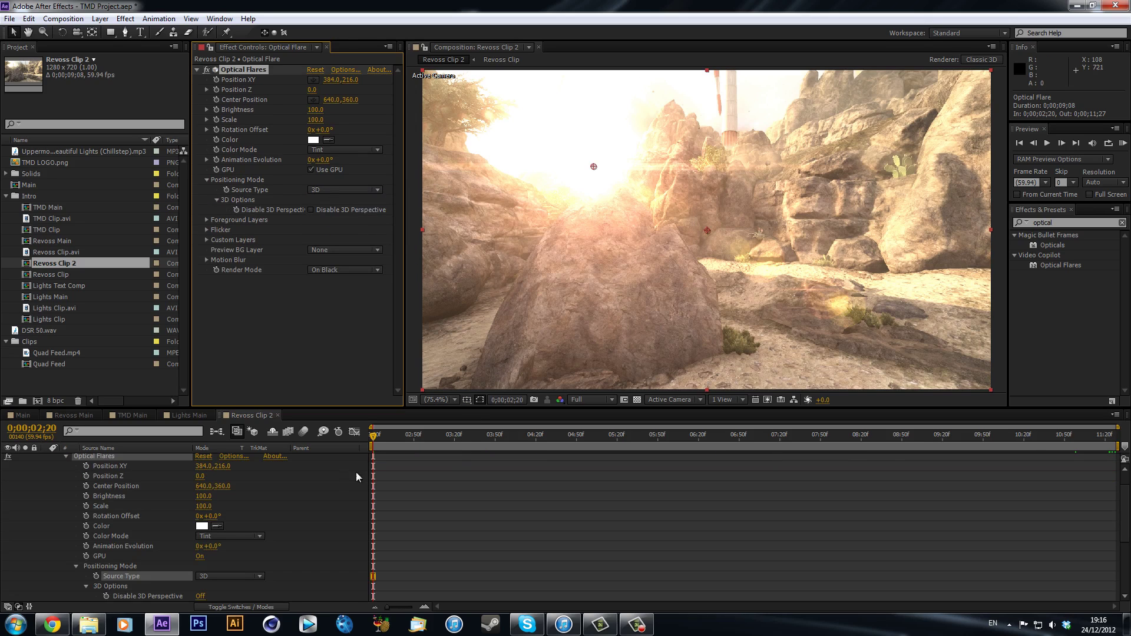
pyautogui.scroll(1, 129, 486)
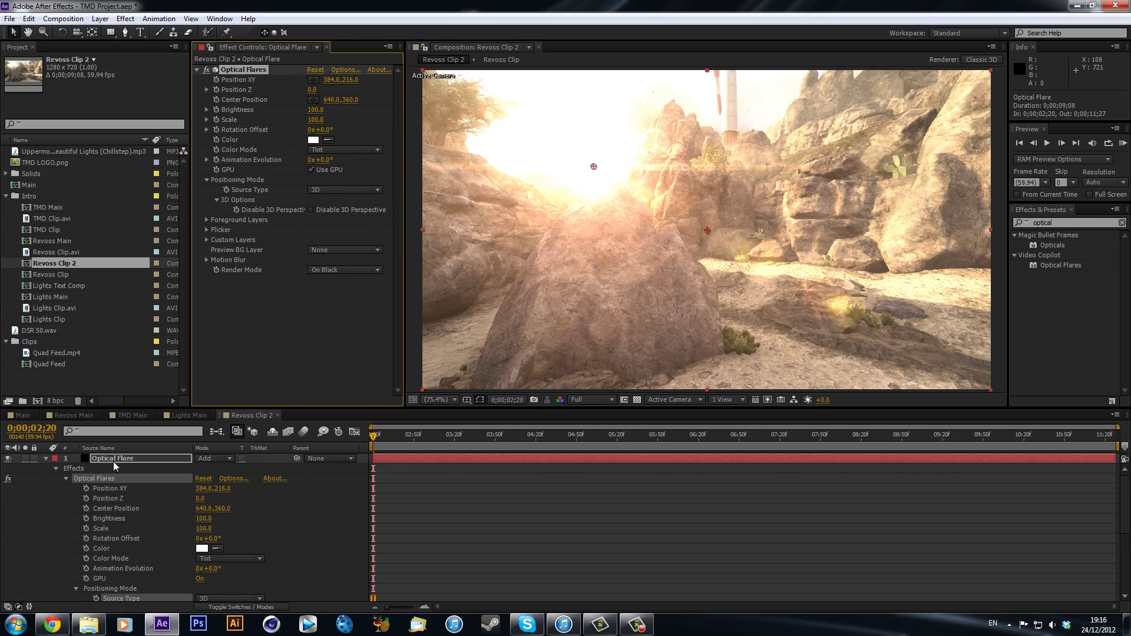
pyautogui.click(46, 459)
pyautogui.moveTo(391, 435)
pyautogui.mouseDown()
pyautogui.moveTo(648, 446)
pyautogui.moveTo(777, 436)
pyautogui.moveTo(373, 435)
pyautogui.mouseUp()
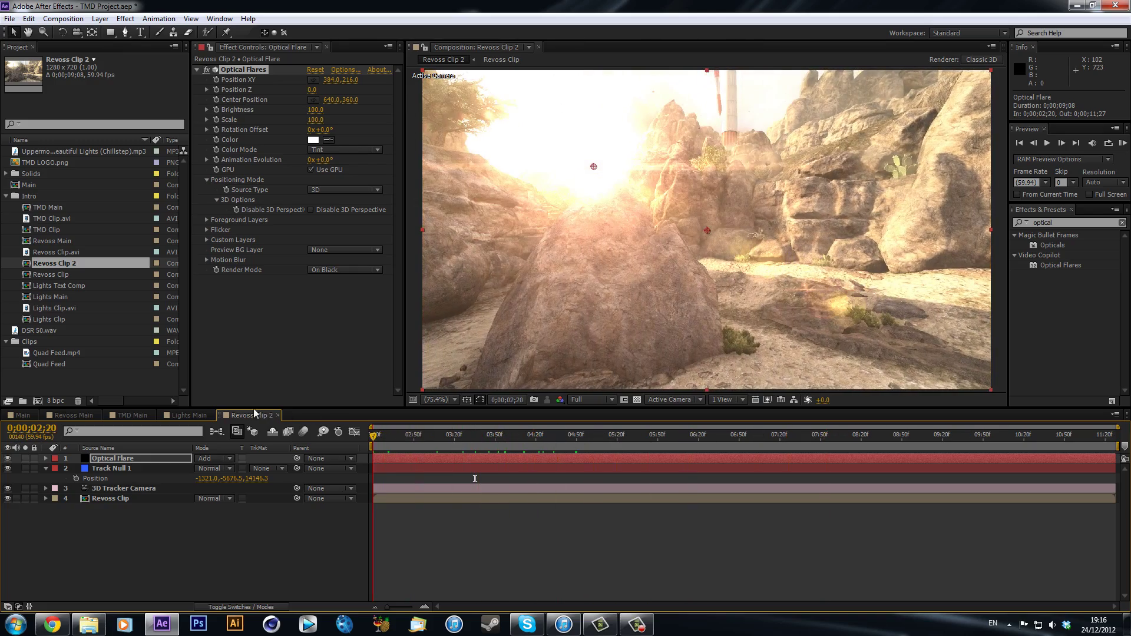
pyautogui.click(448, 436)
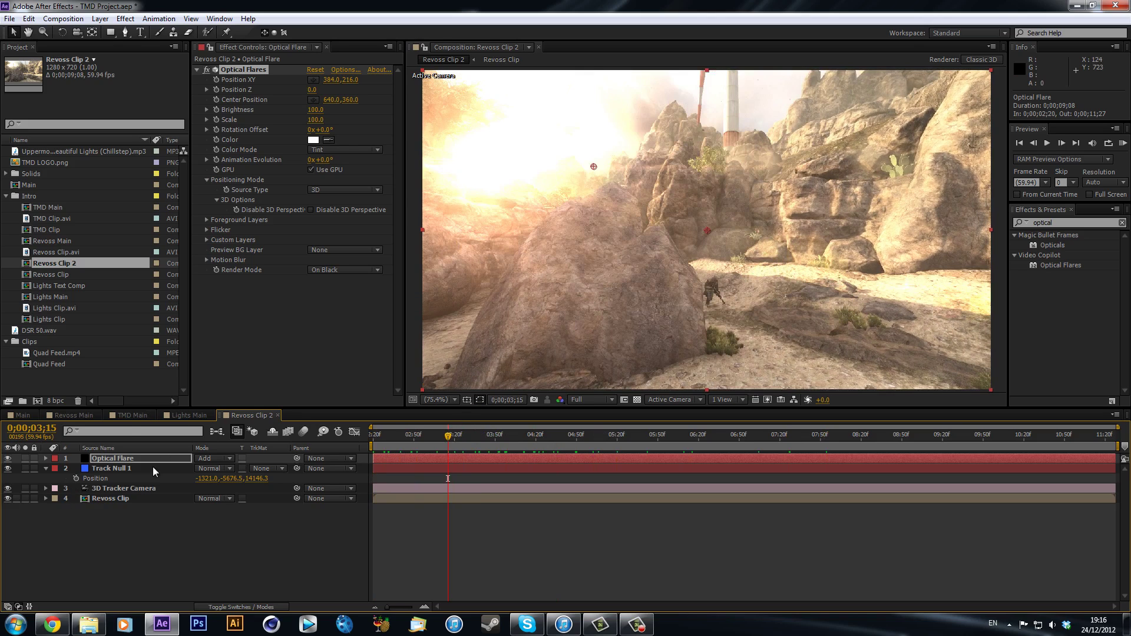
# Step: Check Track Null 1's position and set the flare's Position Z to 14146
pyautogui.click(153, 468)
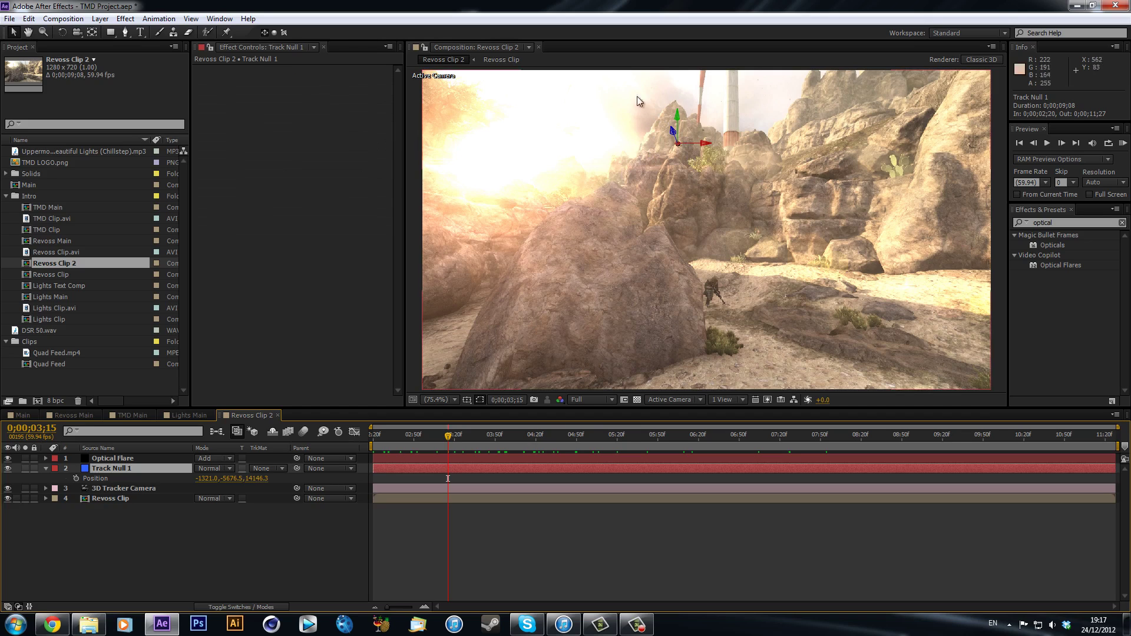
pyautogui.click(164, 459)
pyautogui.click(310, 89)
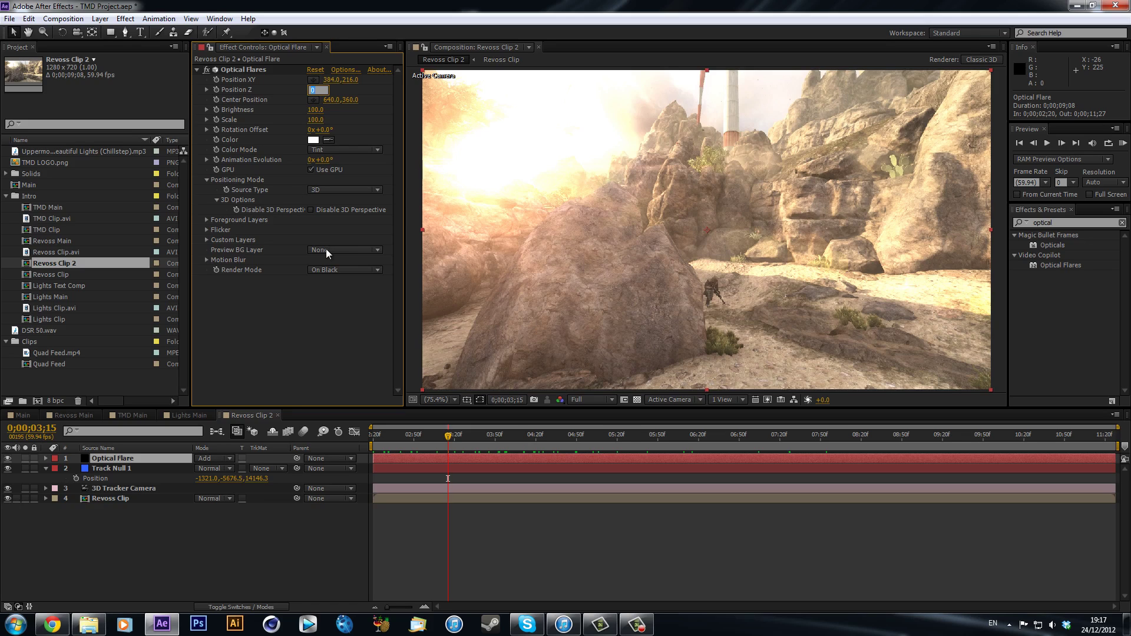
pyautogui.write('14146')
pyautogui.press('Return')
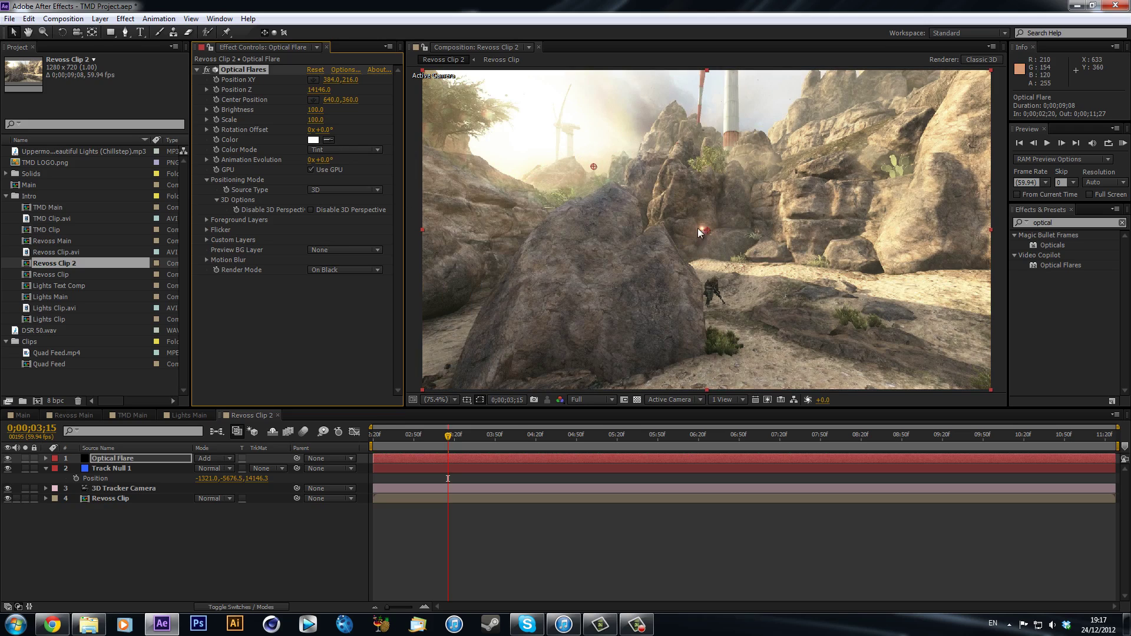
# Step: Move the flare centre and push Position Z to 23996, leaving XY at -342.0, 216.0
pyautogui.moveTo(705, 231)
pyautogui.mouseDown()
pyautogui.moveTo(656, 207)
pyautogui.moveTo(694, 234)
pyautogui.mouseUp()
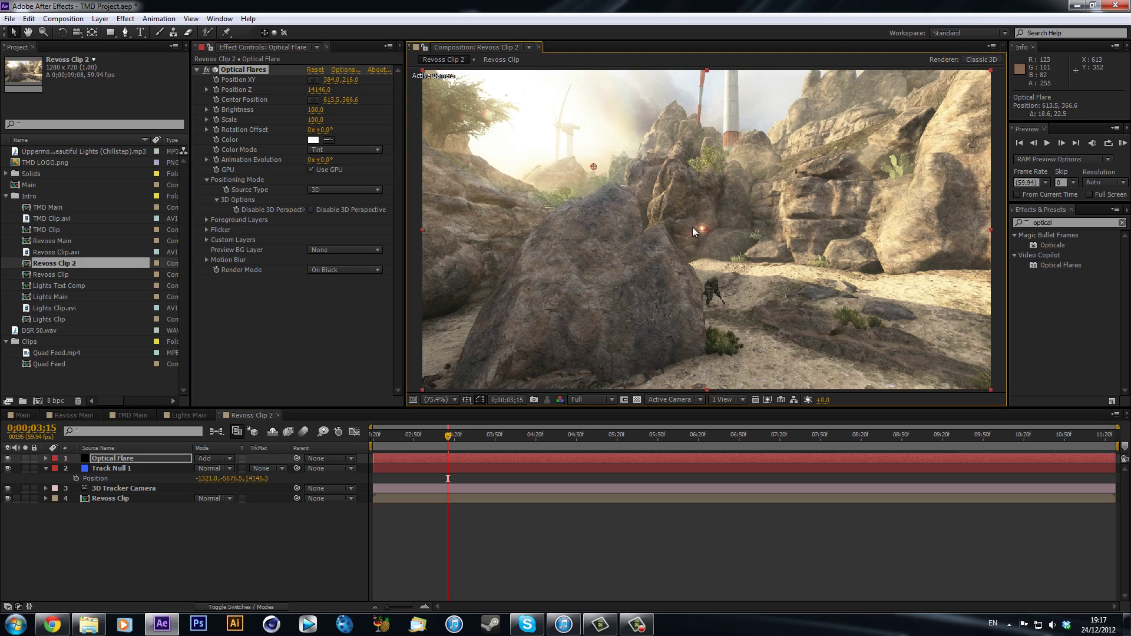
pyautogui.moveTo(517, 437); pyautogui.dragTo(891, 437)
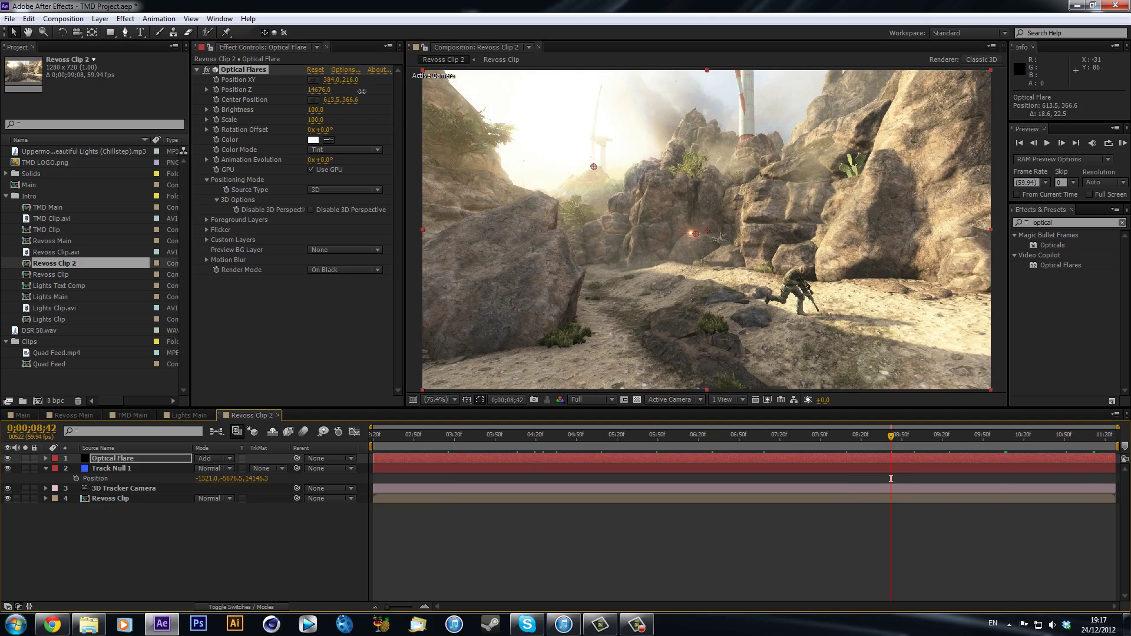
pyautogui.moveTo(321, 90); pyautogui.dragTo(918, 109)
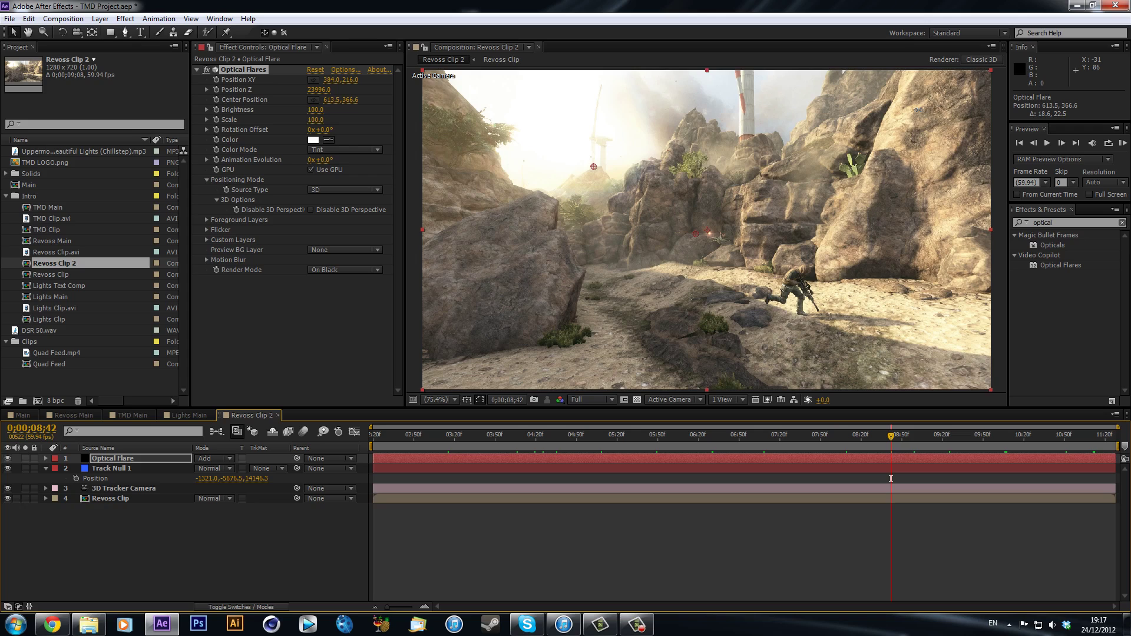
pyautogui.moveTo(331, 79)
pyautogui.mouseDown()
pyautogui.moveTo(416, 79)
pyautogui.moveTo(172, 123)
pyautogui.mouseUp()
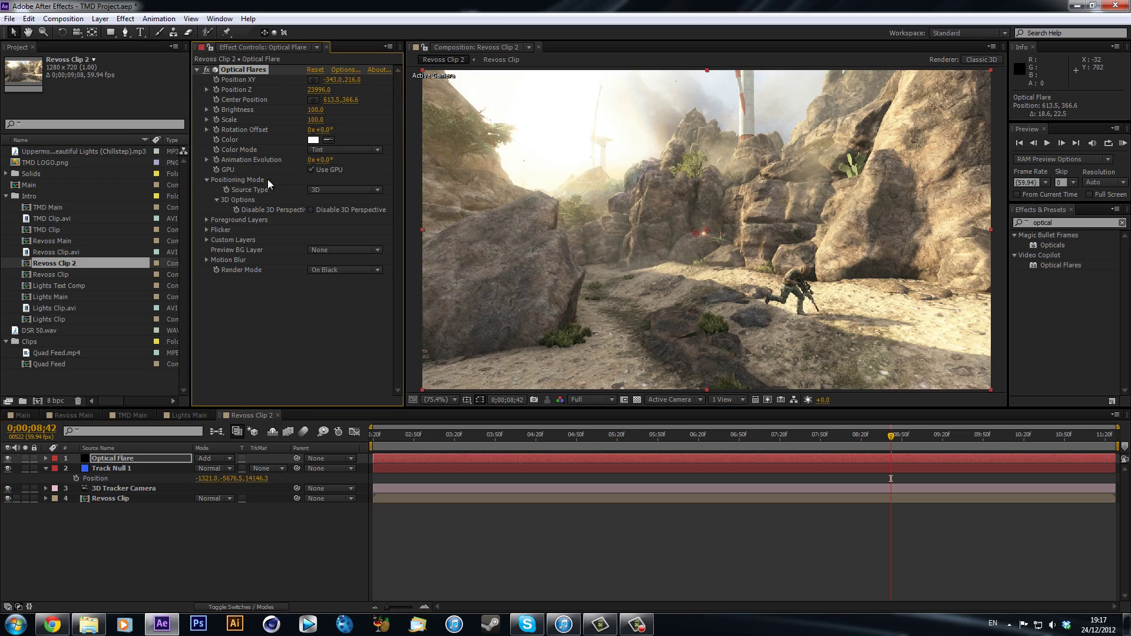
# Step: Enter flare Position X -1321 and Y -5676, then scrub back to check
pyautogui.click(331, 80)
pyautogui.write('-1321')
pyautogui.press('Return')
pyautogui.click(355, 81)
pyautogui.press('Return')
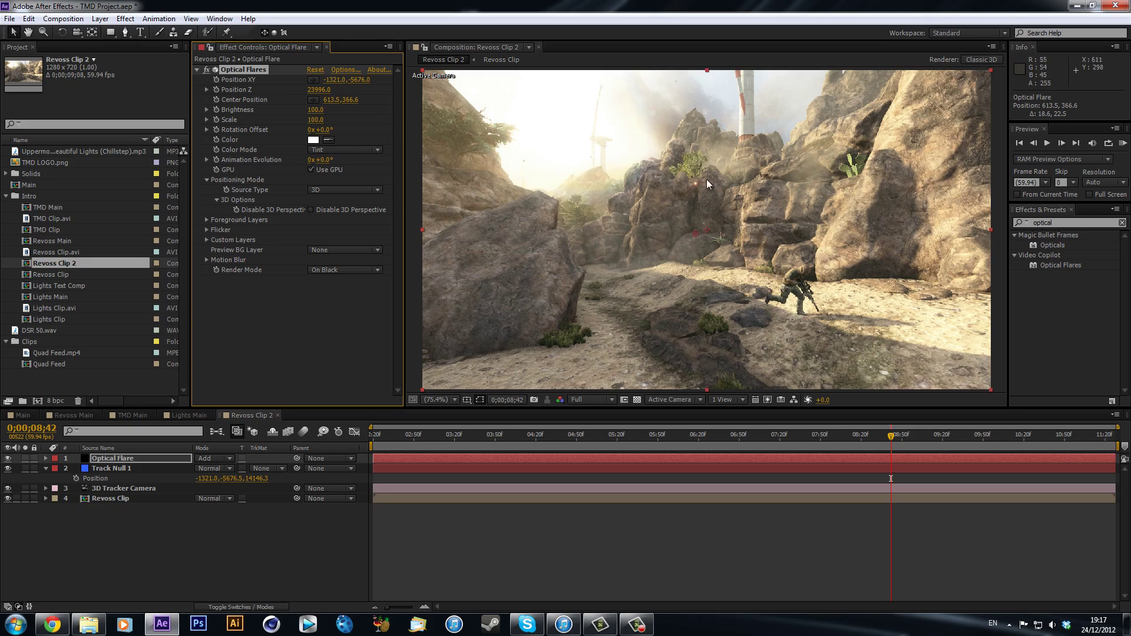
pyautogui.moveTo(551, 449); pyautogui.dragTo(628, 450)
# Step: At frame 0;00;07;14, set the flare's overall scale to 2000
pyautogui.moveTo(729, 445); pyautogui.dragTo(772, 443)
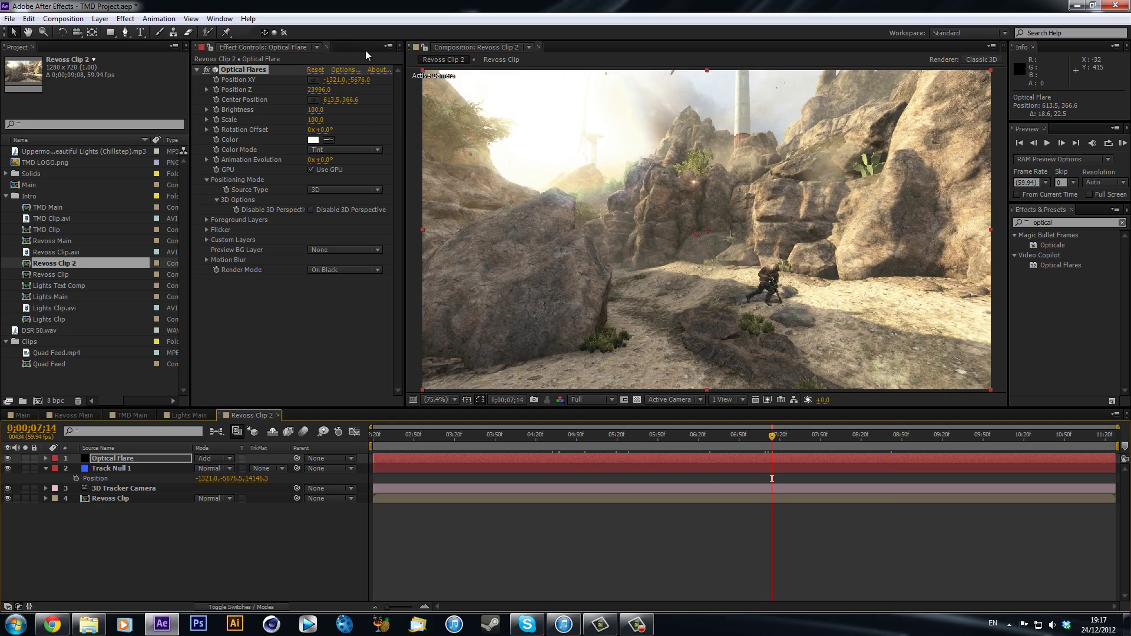
pyautogui.click(315, 119)
pyautogui.write('2000')
pyautogui.press('Return')
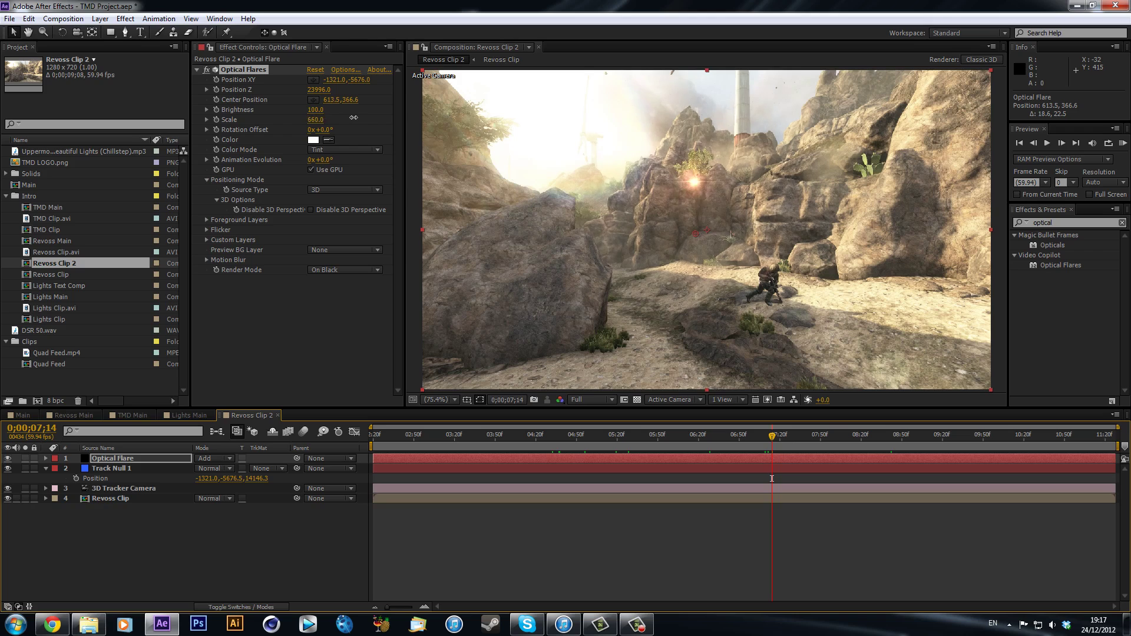
# Step: Change the flare colour from orange to a pale cream with about 9% saturation
pyautogui.click(339, 128)
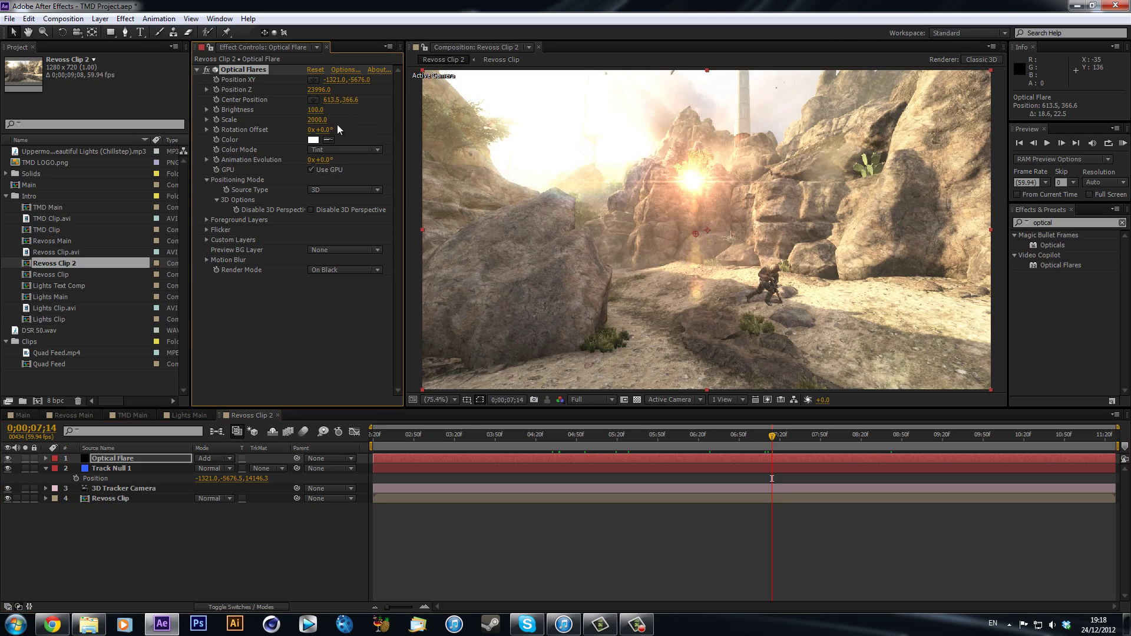
pyautogui.click(313, 140)
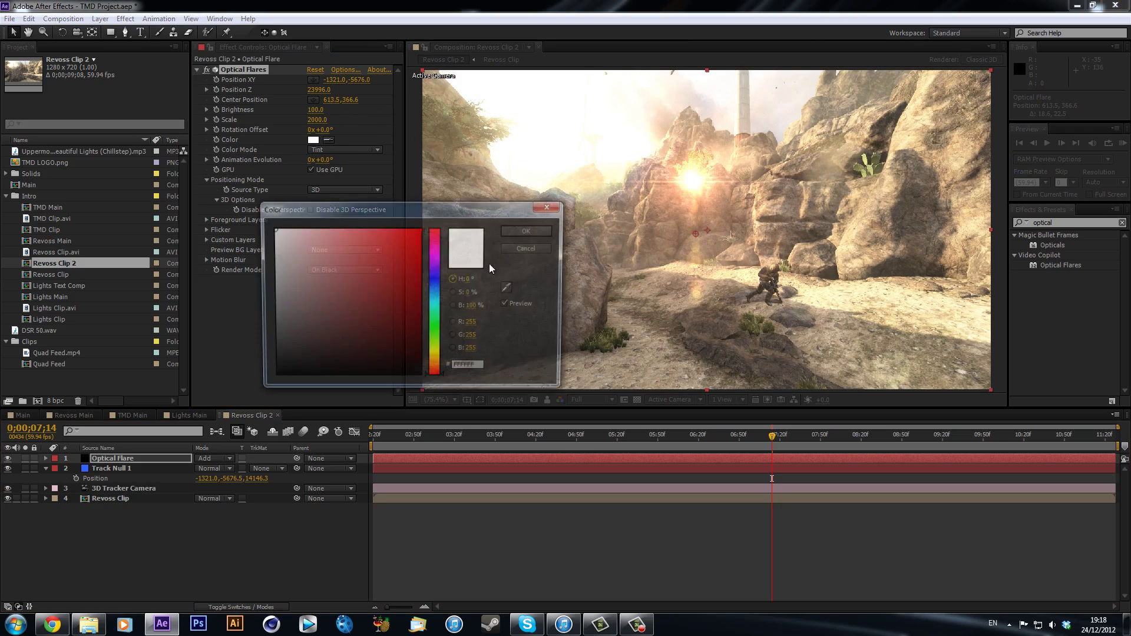
pyautogui.click(432, 357)
pyautogui.moveTo(433, 359); pyautogui.dragTo(435, 353)
pyautogui.click(353, 239)
pyautogui.moveTo(337, 216); pyautogui.dragTo(348, 224)
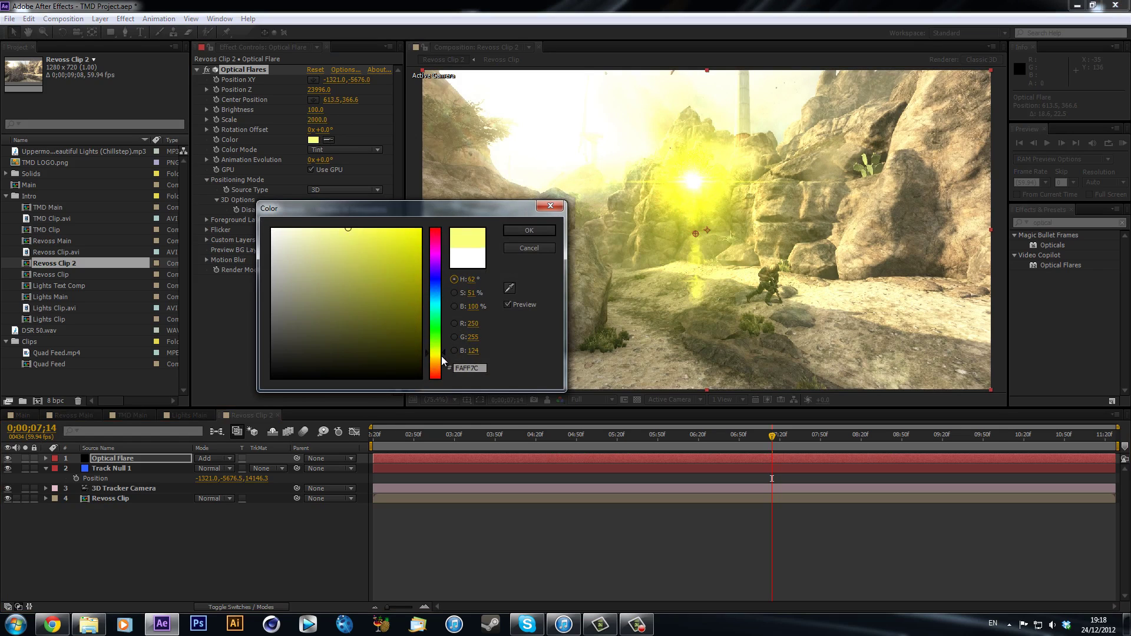
pyautogui.moveTo(440, 356); pyautogui.dragTo(440, 366)
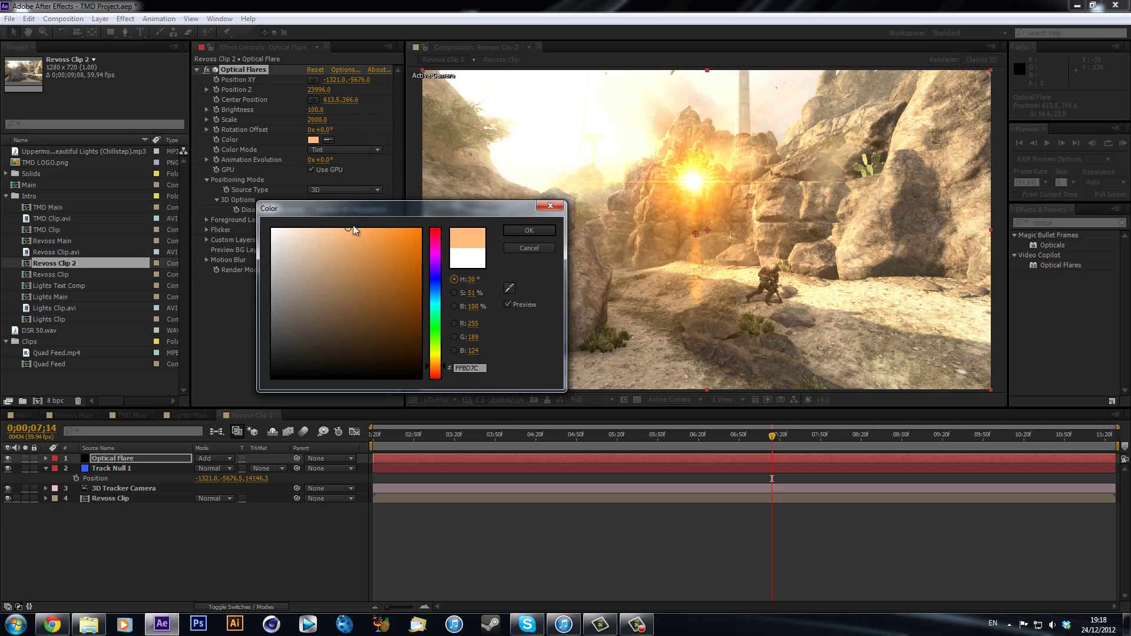
pyautogui.moveTo(376, 231)
pyautogui.mouseDown()
pyautogui.moveTo(360, 234)
pyautogui.moveTo(363, 209)
pyautogui.moveTo(289, 193)
pyautogui.moveTo(307, 193)
pyautogui.mouseUp()
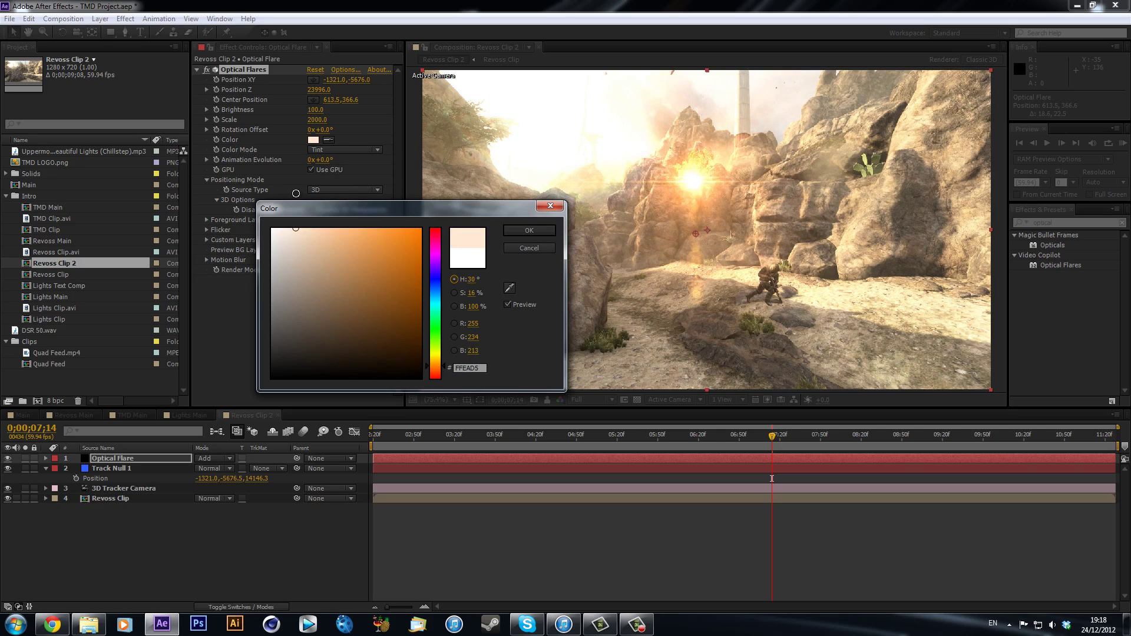
pyautogui.click(529, 231)
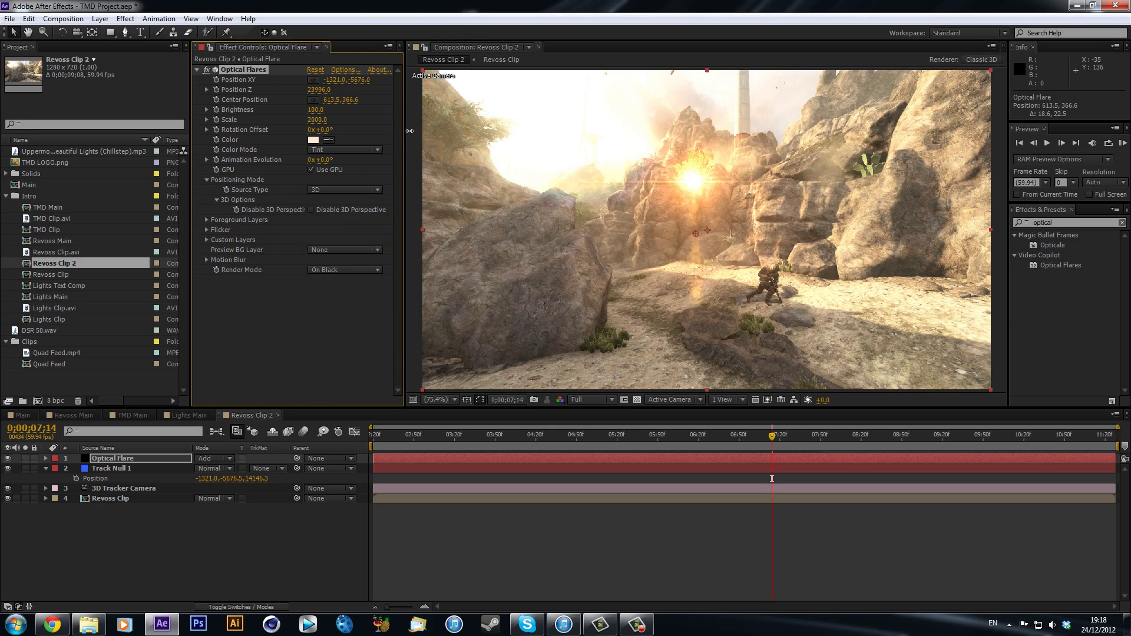
# Step: Set flare Brightness to 160 and Position XY to -12524, -12826 on the sun, checking an earlier frame
pyautogui.moveTo(314, 114)
pyautogui.mouseDown()
pyautogui.moveTo(347, 111)
pyautogui.moveTo(316, 110)
pyautogui.mouseUp()
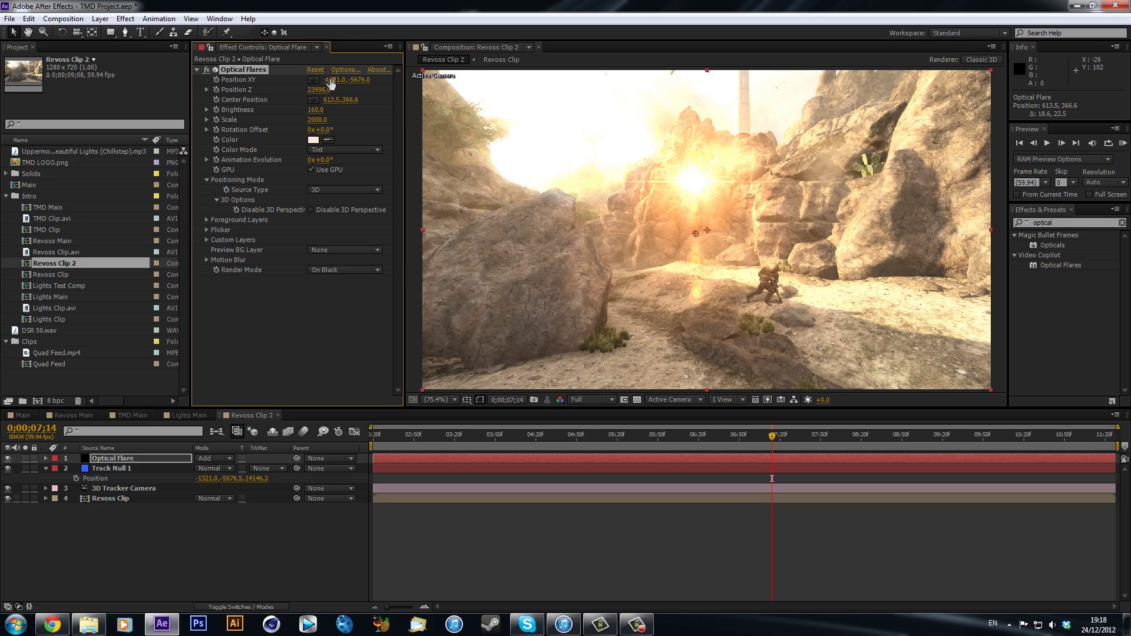
pyautogui.moveTo(300, 73)
pyautogui.mouseDown()
pyautogui.moveTo(327, 93)
pyautogui.moveTo(309, 76)
pyautogui.moveTo(281, 74)
pyautogui.mouseUp()
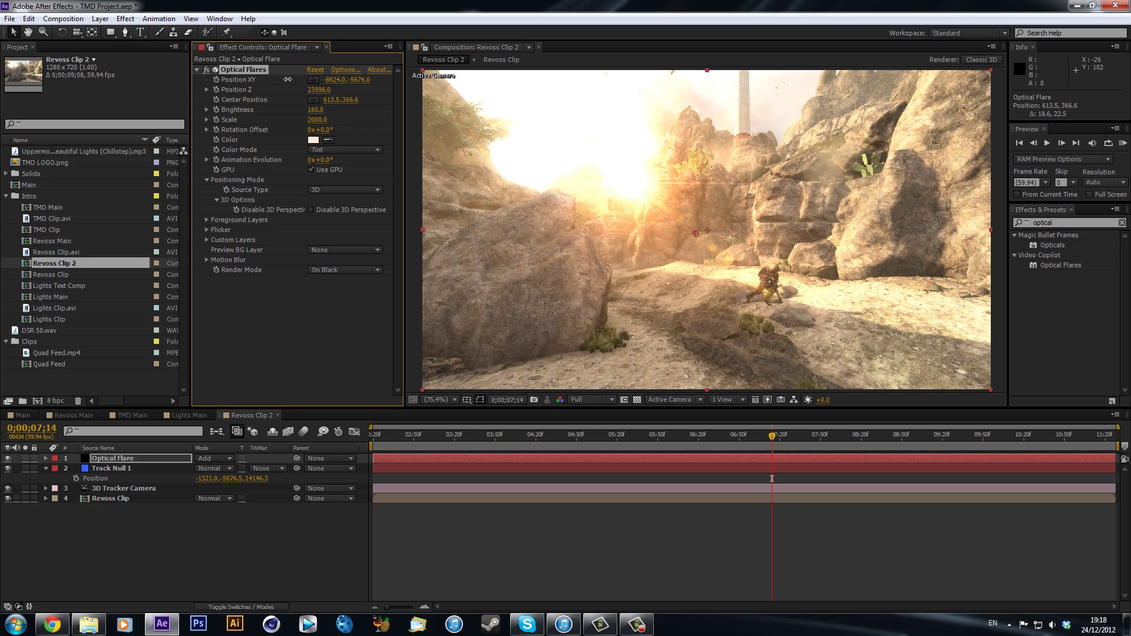
pyautogui.moveTo(287, 79)
pyautogui.mouseDown()
pyautogui.moveTo(277, 84)
pyautogui.moveTo(287, 89)
pyautogui.mouseUp()
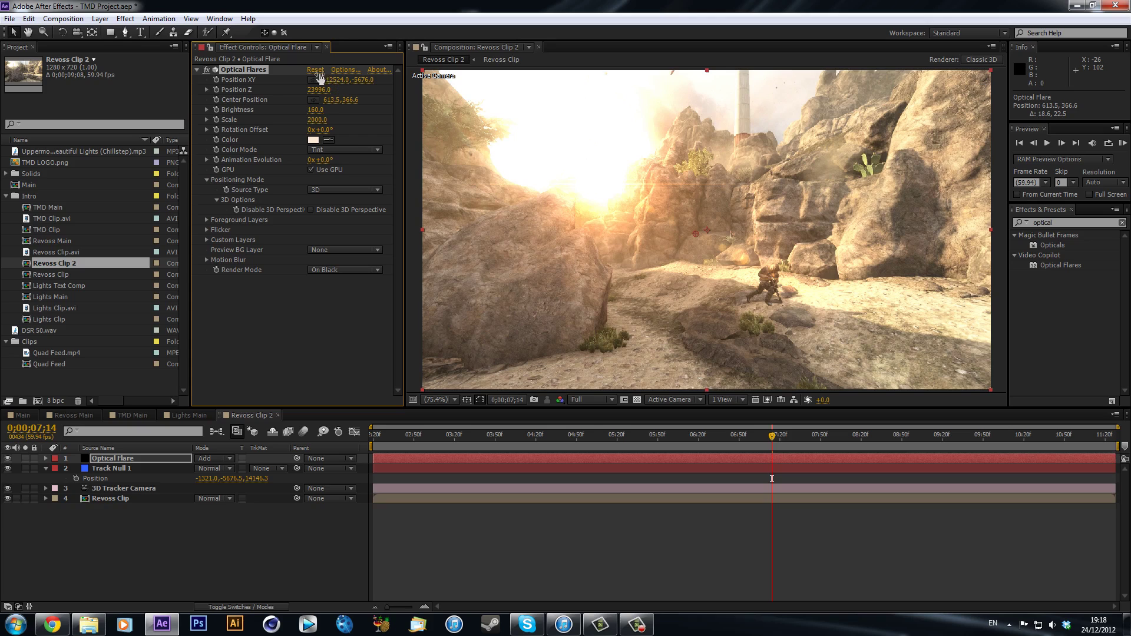
pyautogui.moveTo(397, 80); pyautogui.dragTo(185, 79)
pyautogui.moveTo(356, 83); pyautogui.dragTo(280, 120)
pyautogui.moveTo(374, 445); pyautogui.dragTo(535, 443)
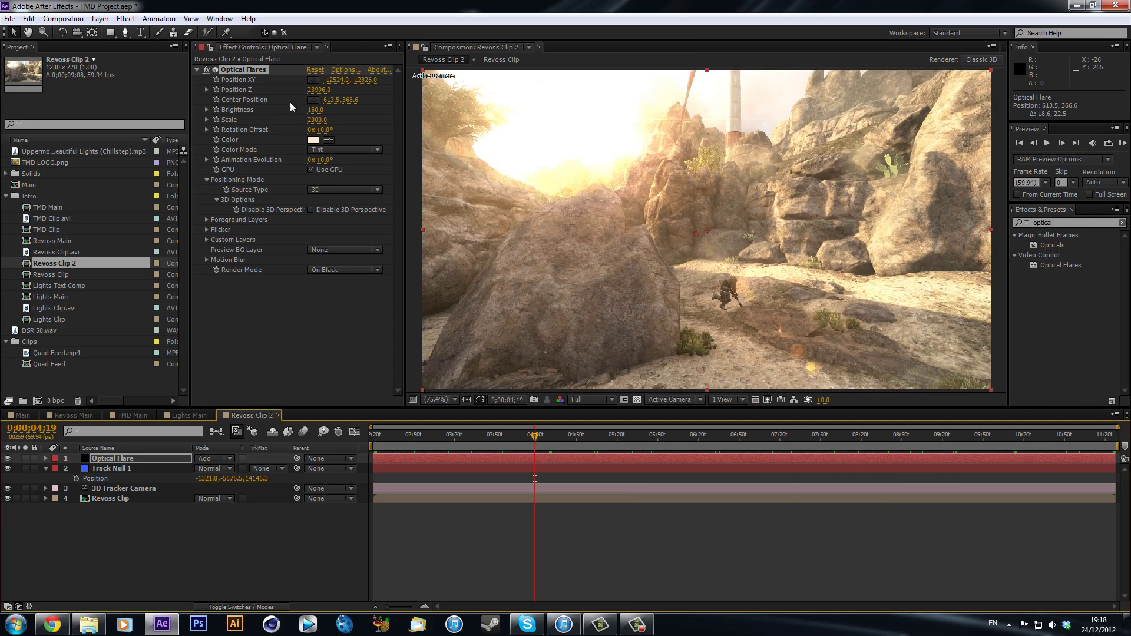
pyautogui.click(345, 71)
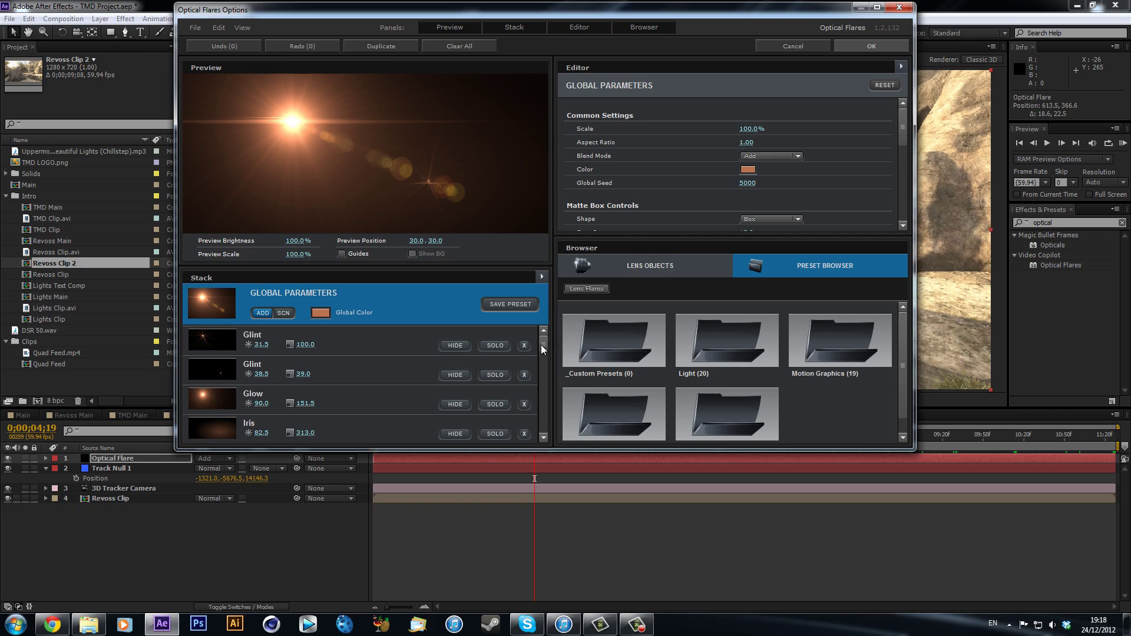
pyautogui.moveTo(541, 344); pyautogui.dragTo(541, 370)
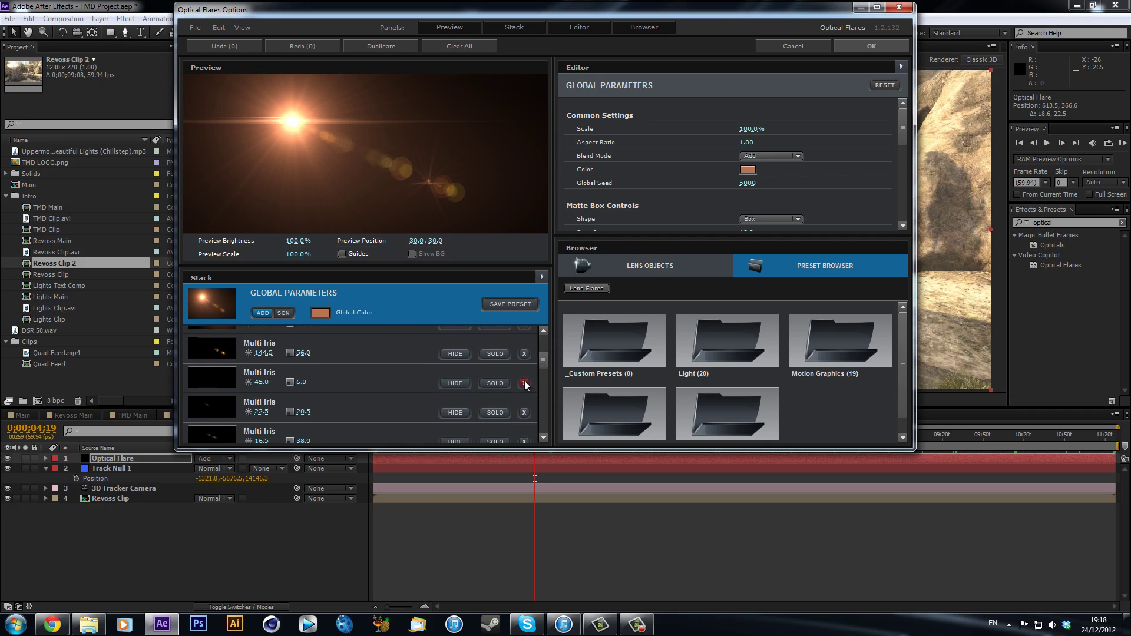
pyautogui.click(844, 50)
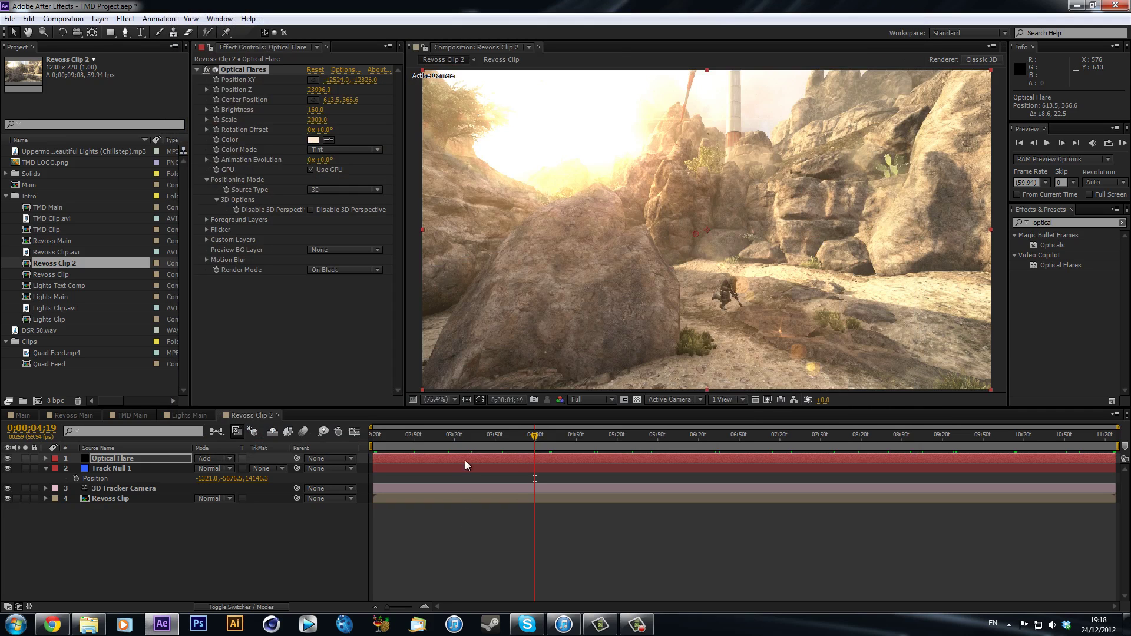
pyautogui.press('space')
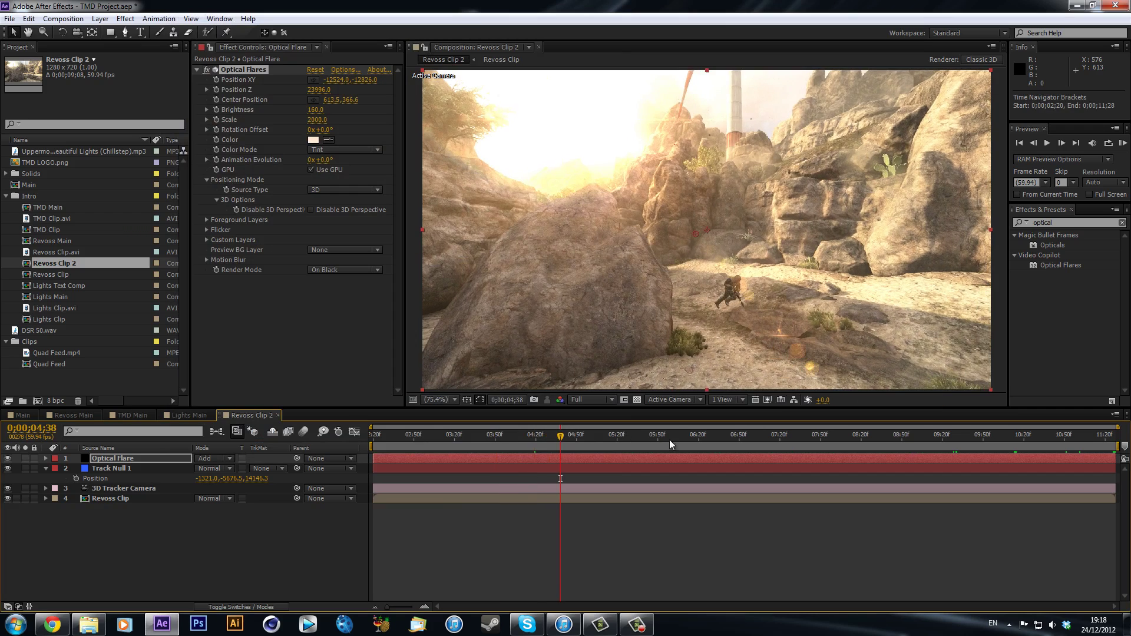
pyautogui.click(7, 459)
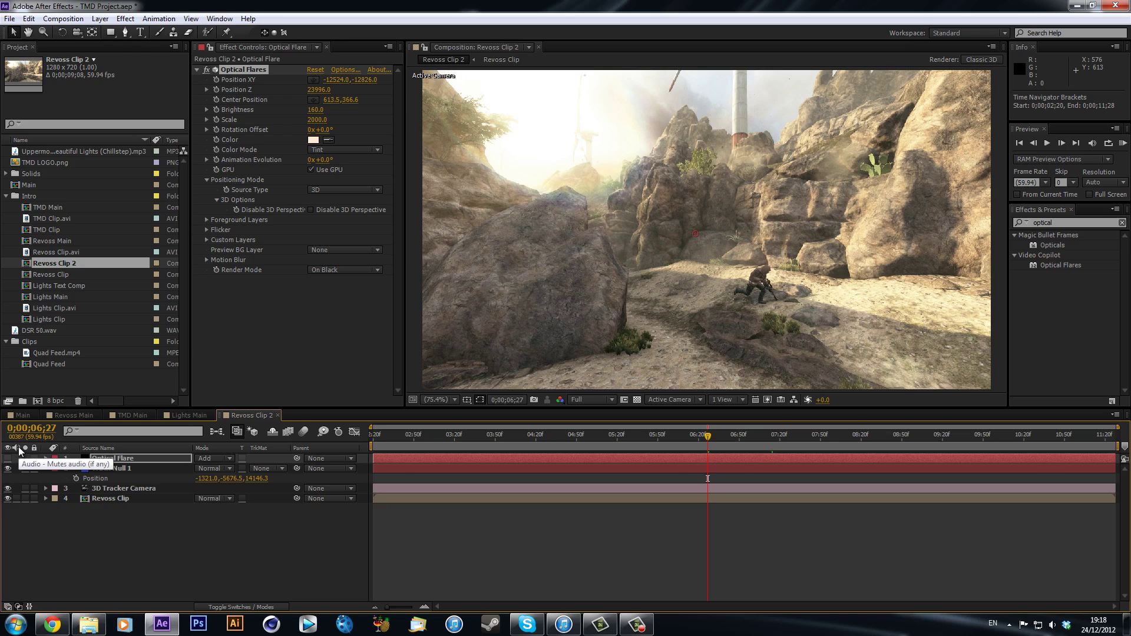
pyautogui.click(8, 459)
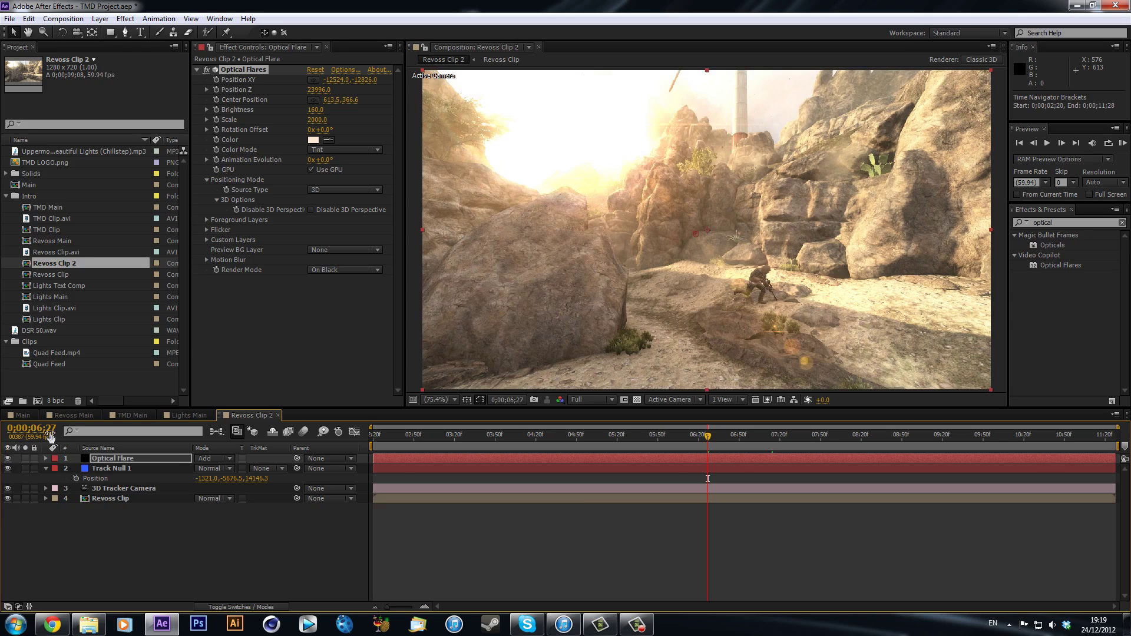
pyautogui.press('space')
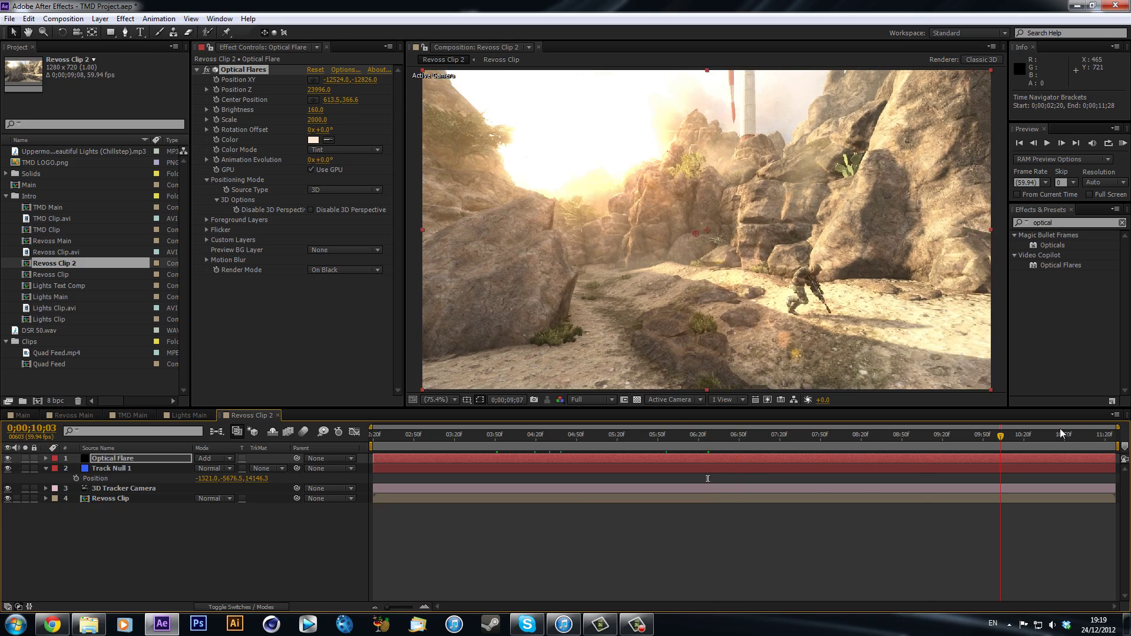
pyautogui.click(371, 435)
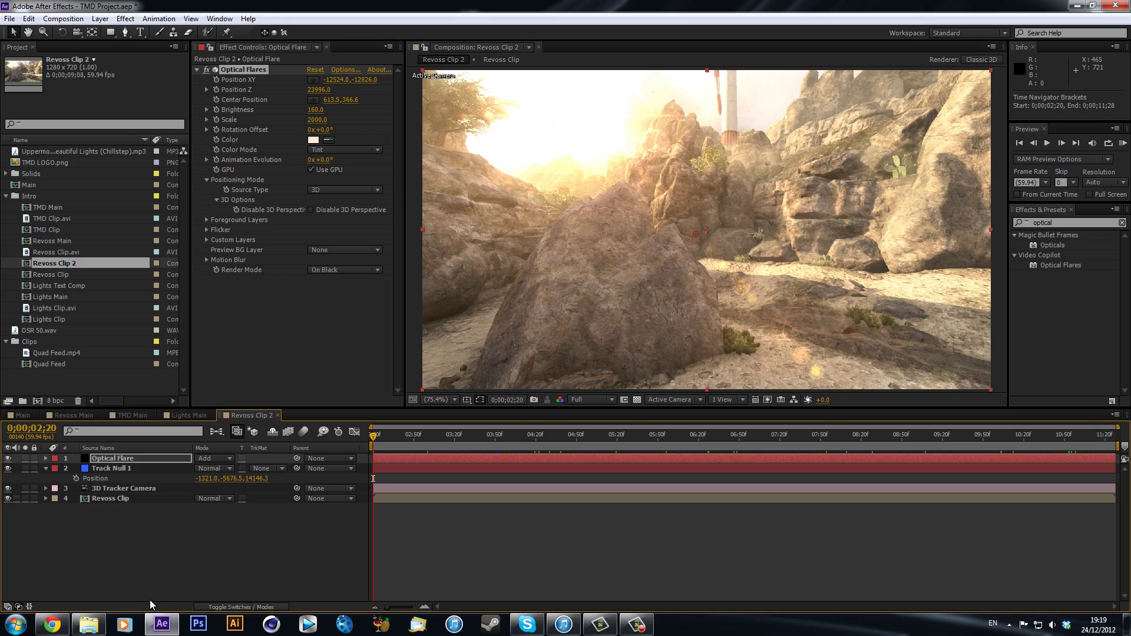
pyautogui.click(637, 625)
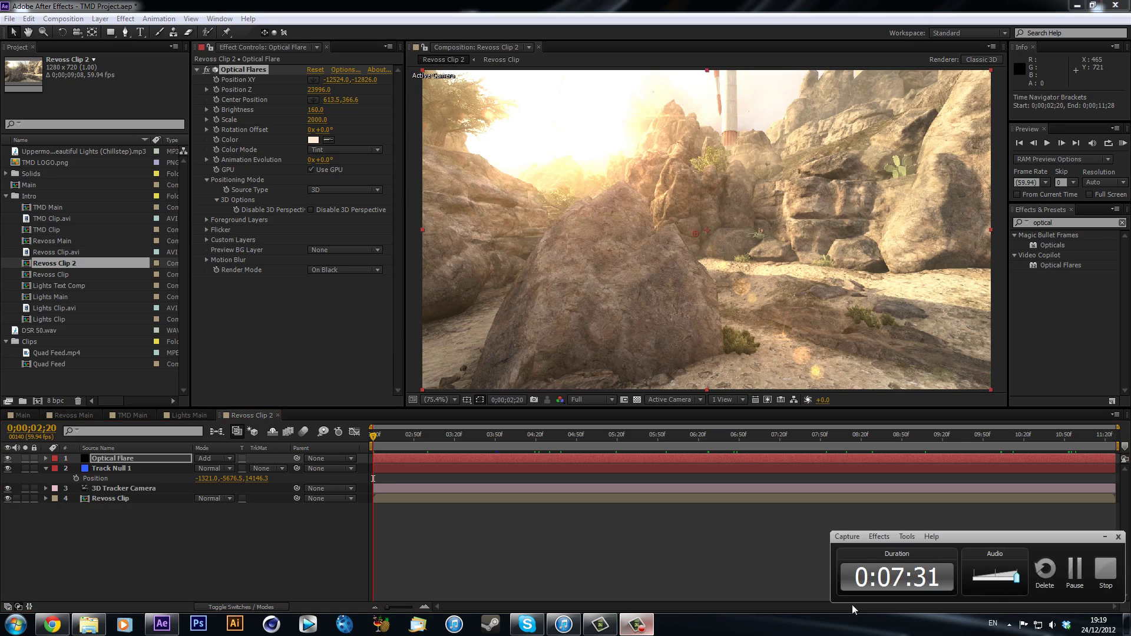
pyautogui.click(1085, 582)
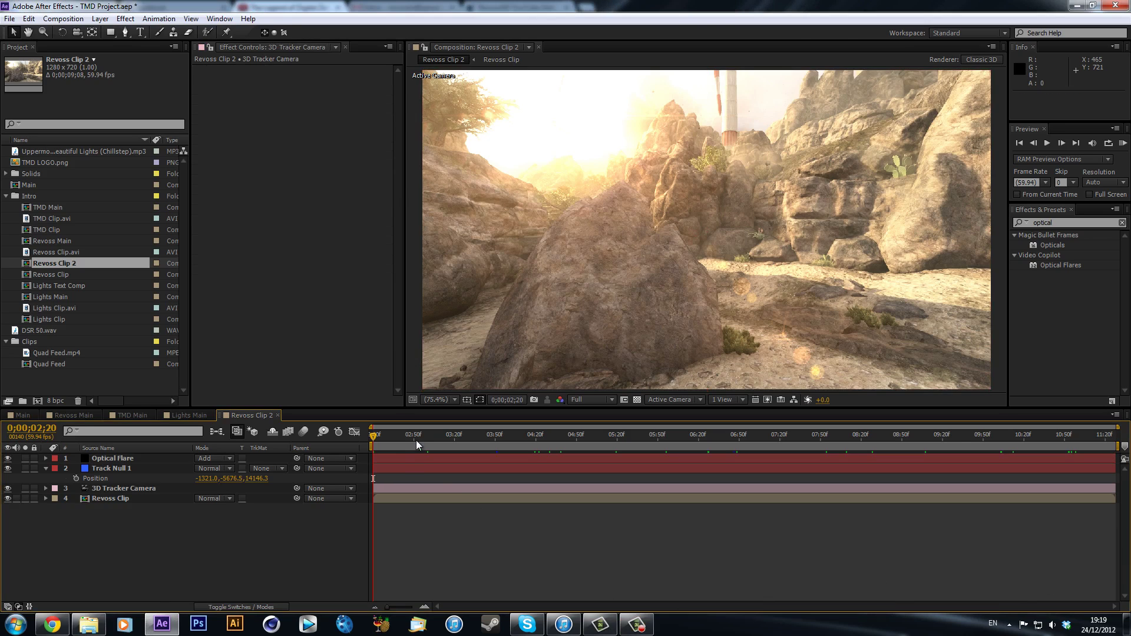
pyautogui.moveTo(416, 440); pyautogui.dragTo(655, 480)
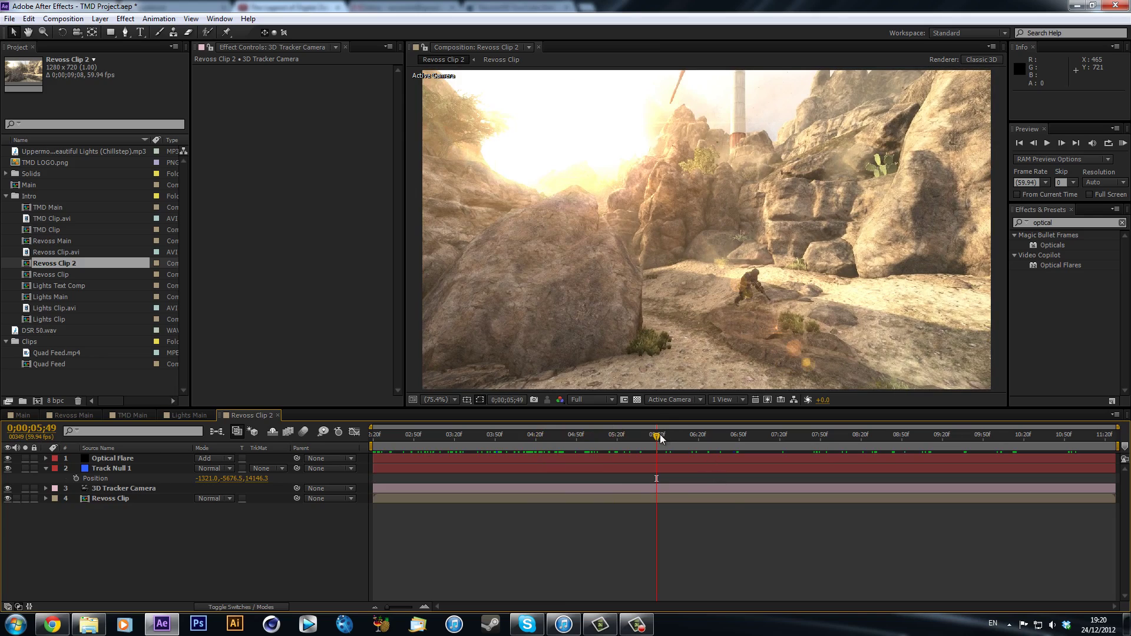
pyautogui.moveTo(683, 446); pyautogui.dragTo(1116, 471)
pyautogui.moveTo(1052, 418); pyautogui.dragTo(662, 478)
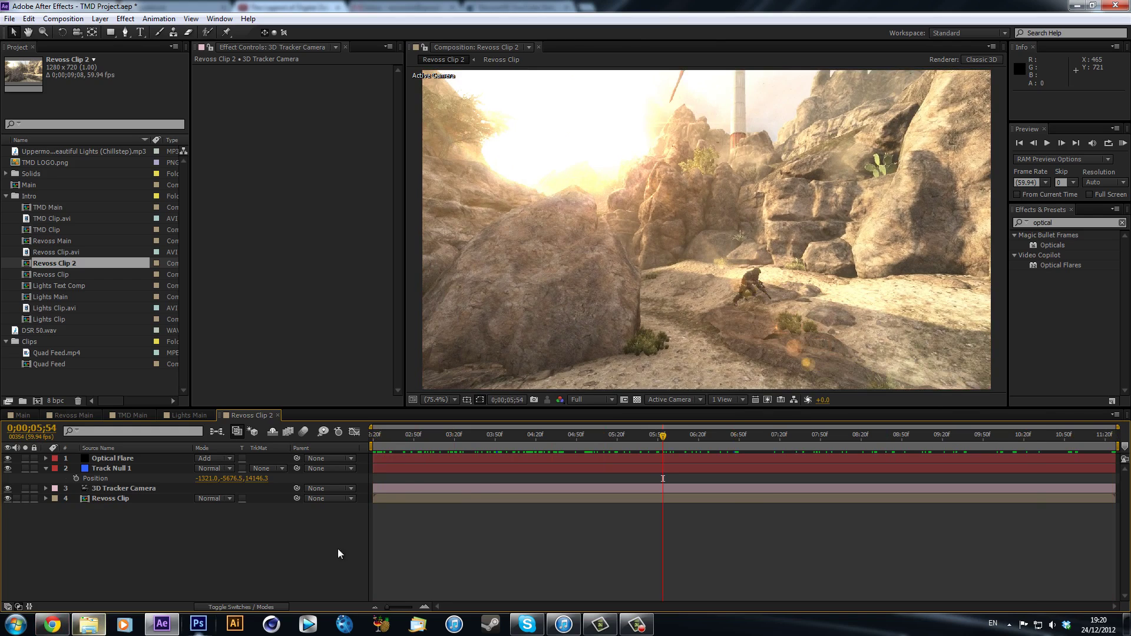
pyautogui.click(371, 440)
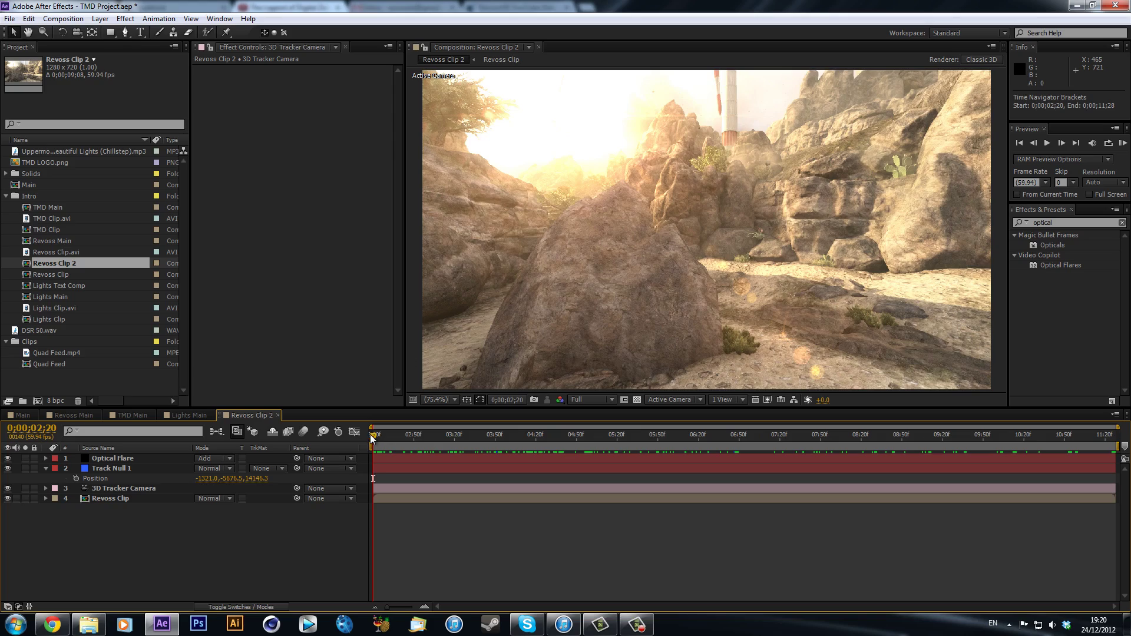
pyautogui.moveTo(373, 439)
pyautogui.mouseDown()
pyautogui.moveTo(708, 433)
pyautogui.moveTo(1123, 461)
pyautogui.moveTo(366, 444)
pyautogui.moveTo(375, 439)
pyautogui.mouseUp()
pyautogui.press('space')
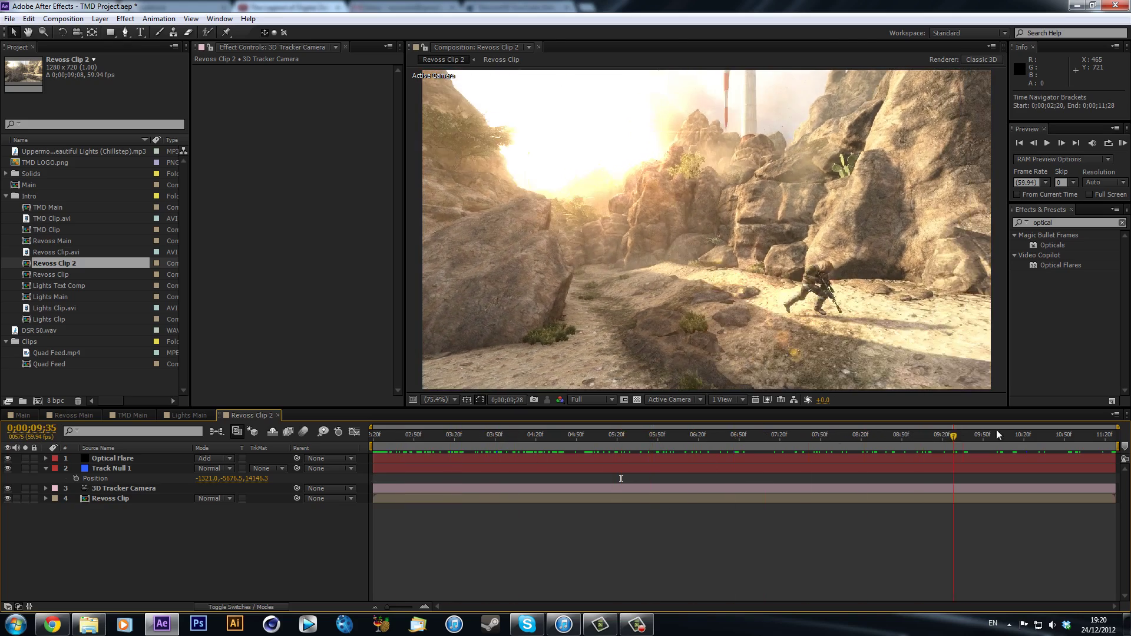
pyautogui.click(653, 433)
pyautogui.moveTo(570, 426); pyautogui.dragTo(833, 436)
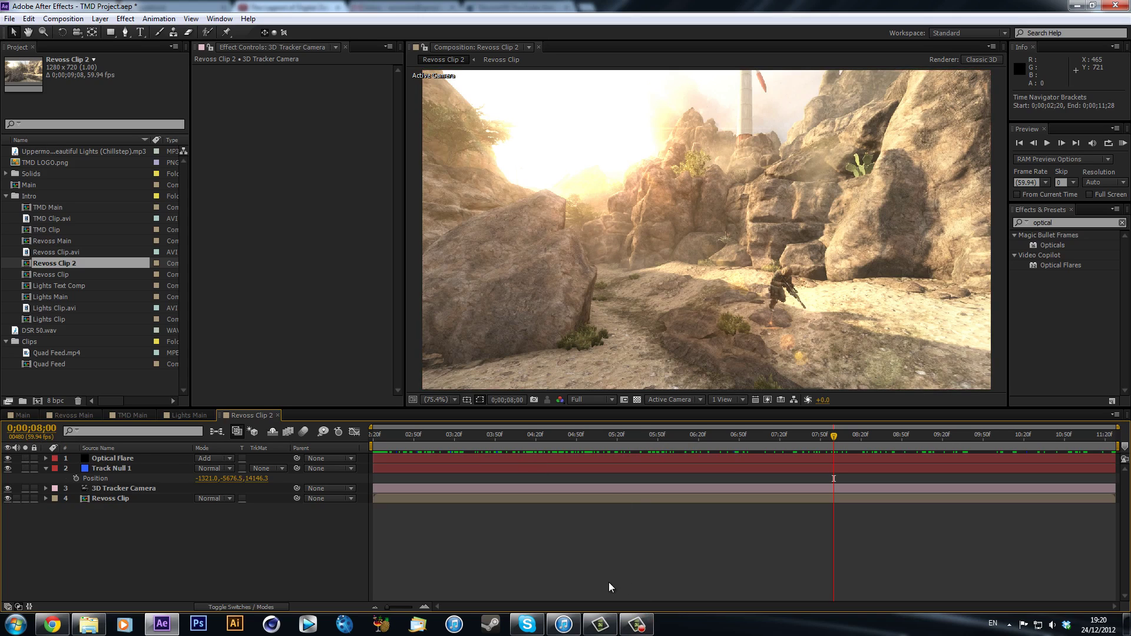
pyautogui.click(637, 625)
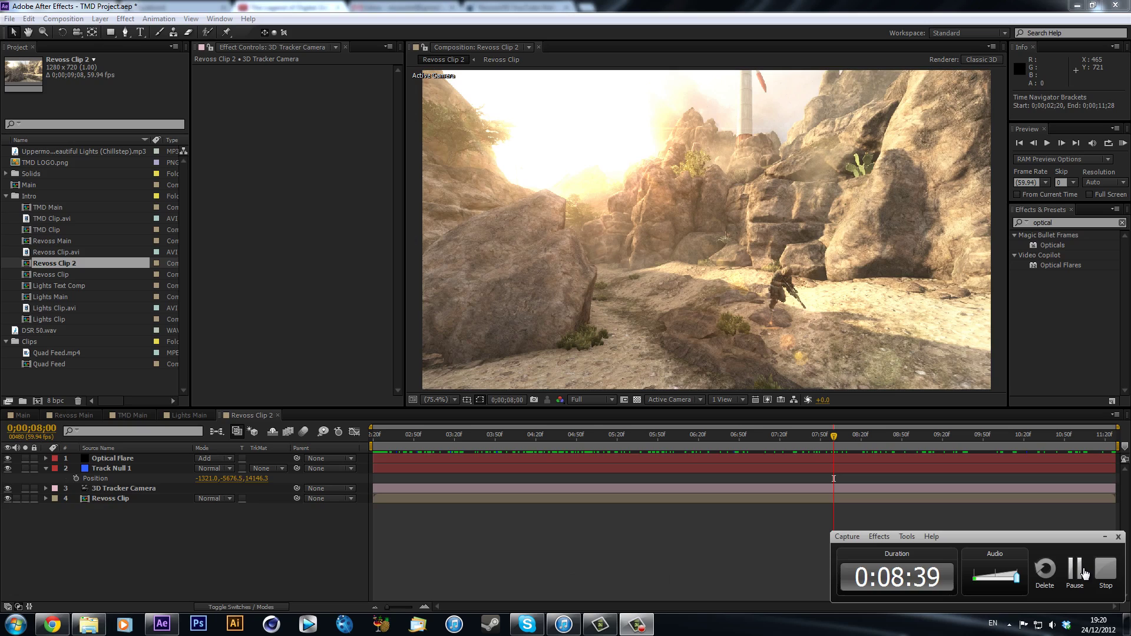